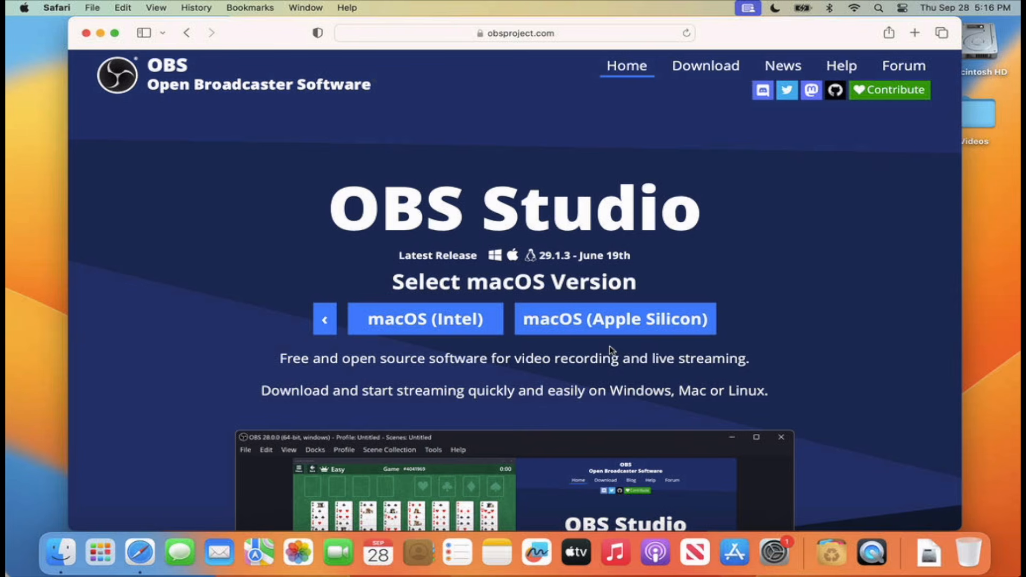
Step: Download the Intel macOS version of OBS Studio and copy OBS from its disk image into the Applications folder
click(428, 324)
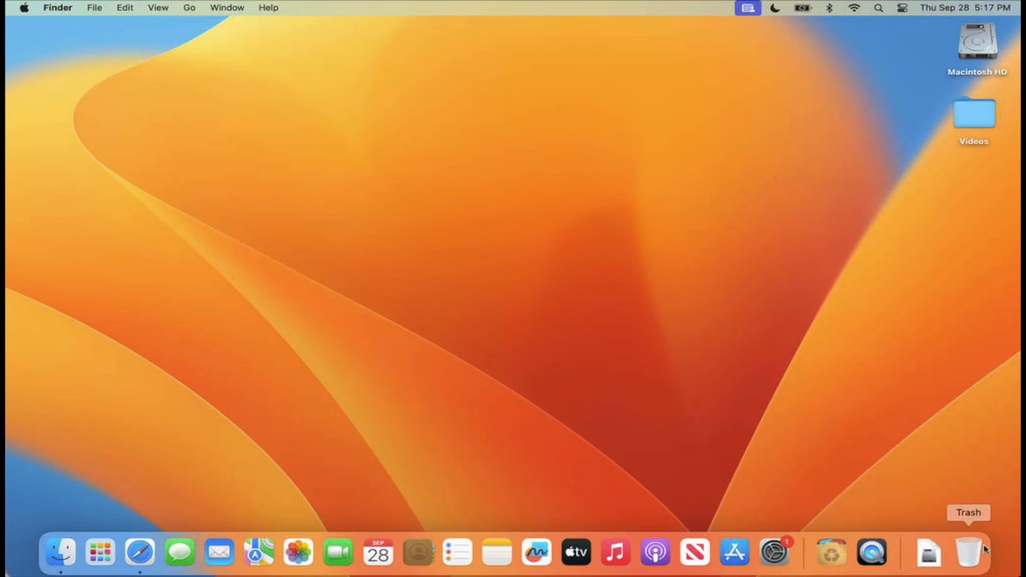
click(920, 564)
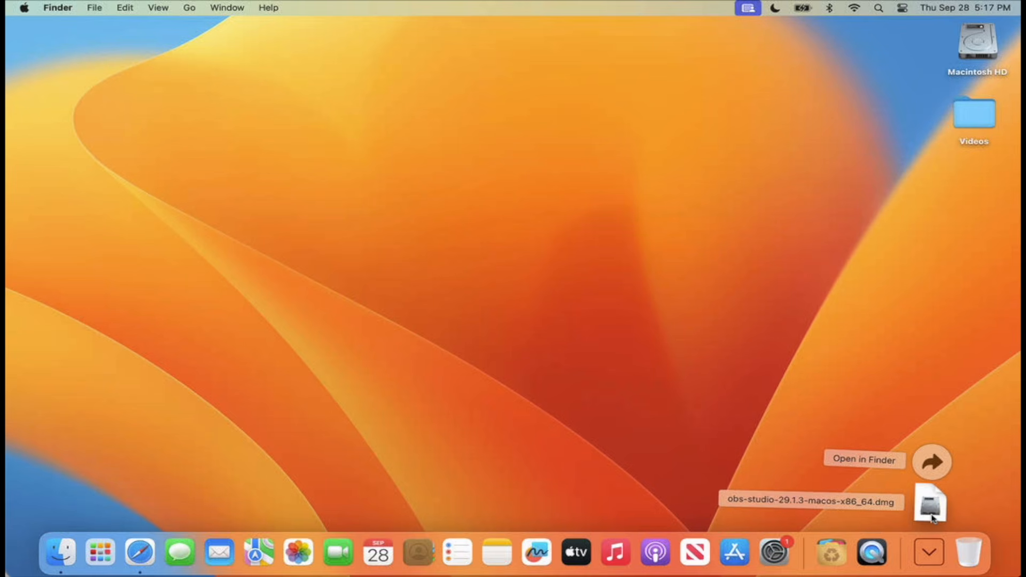
click(932, 516)
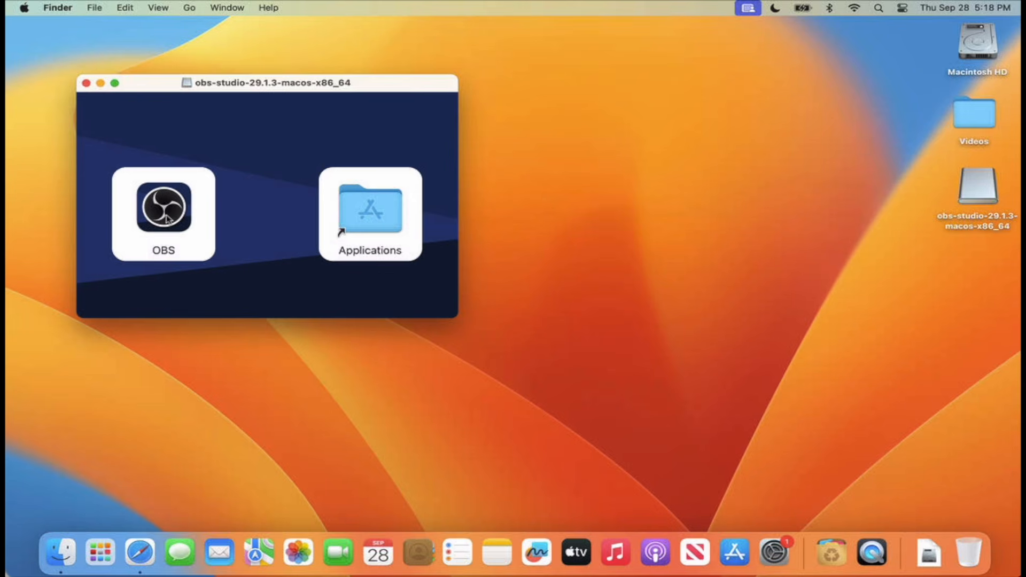
drag(168, 217, 378, 218)
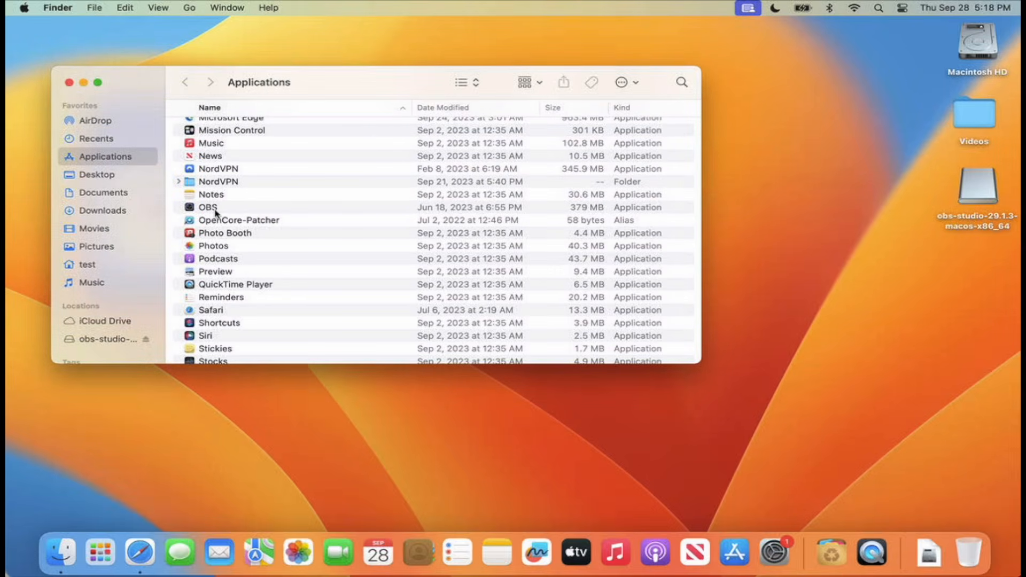
Step: Launch OBS from Applications, allow it microphone access and decline automatic update checks
double_click(214, 213)
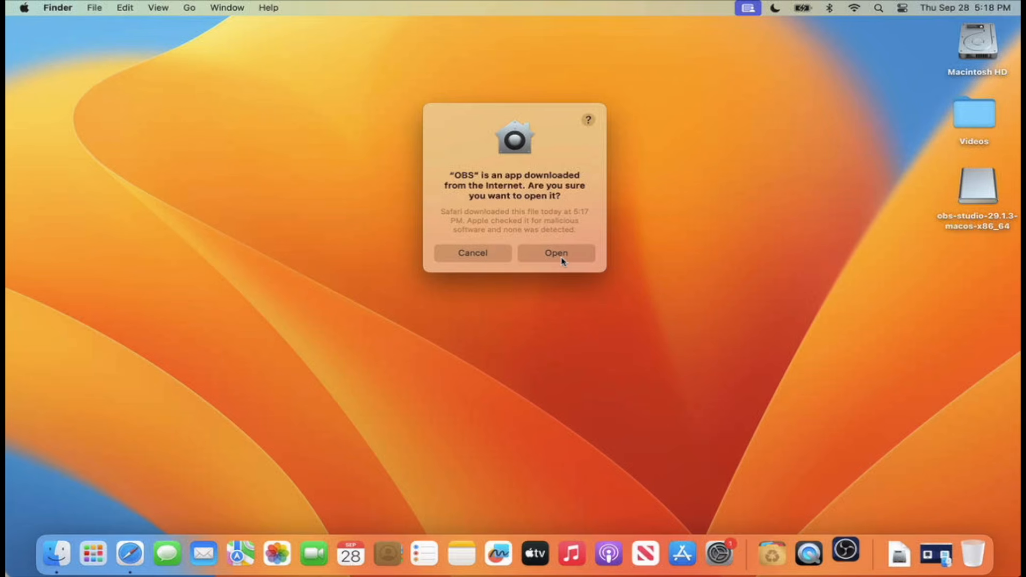
click(561, 258)
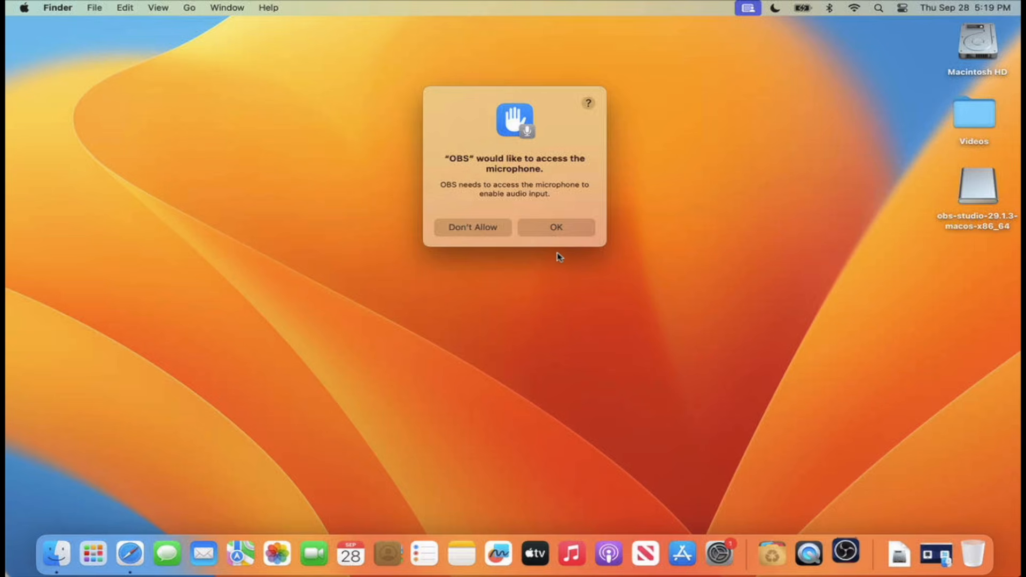
click(545, 232)
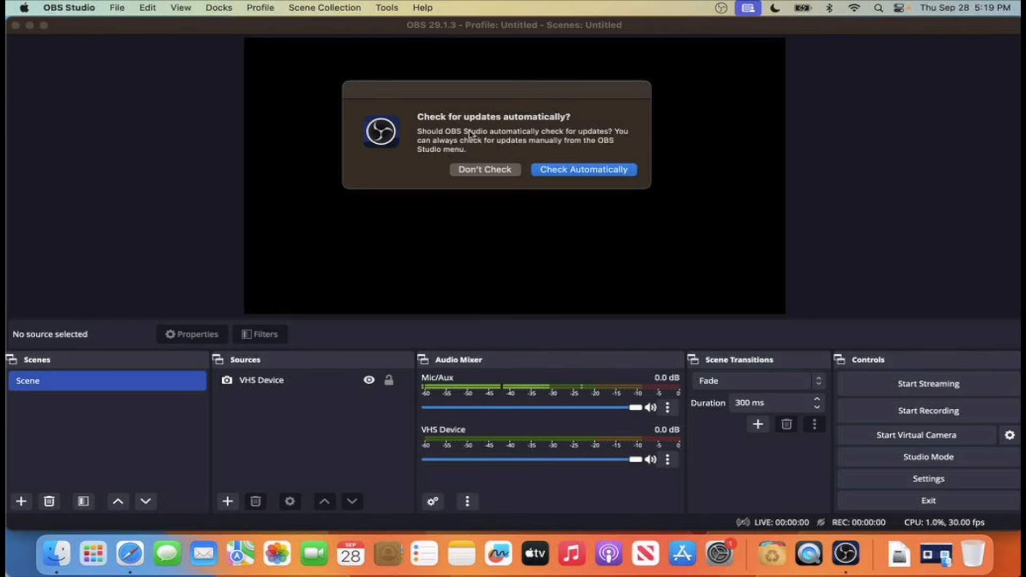
click(490, 170)
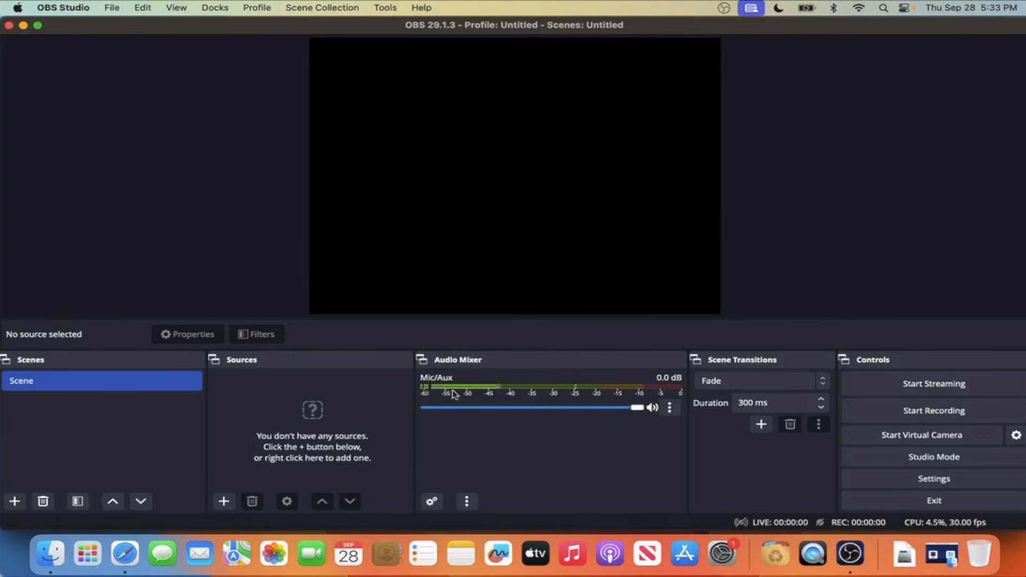
Step: Mute the Mic/Aux channel and add a new Video Capture Device source named VHS
click(652, 409)
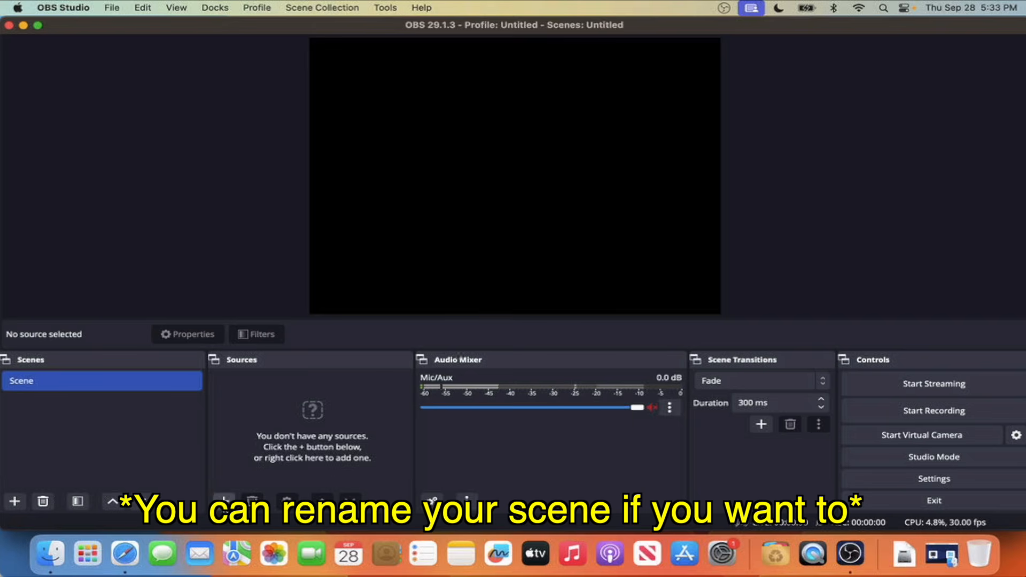
click(225, 502)
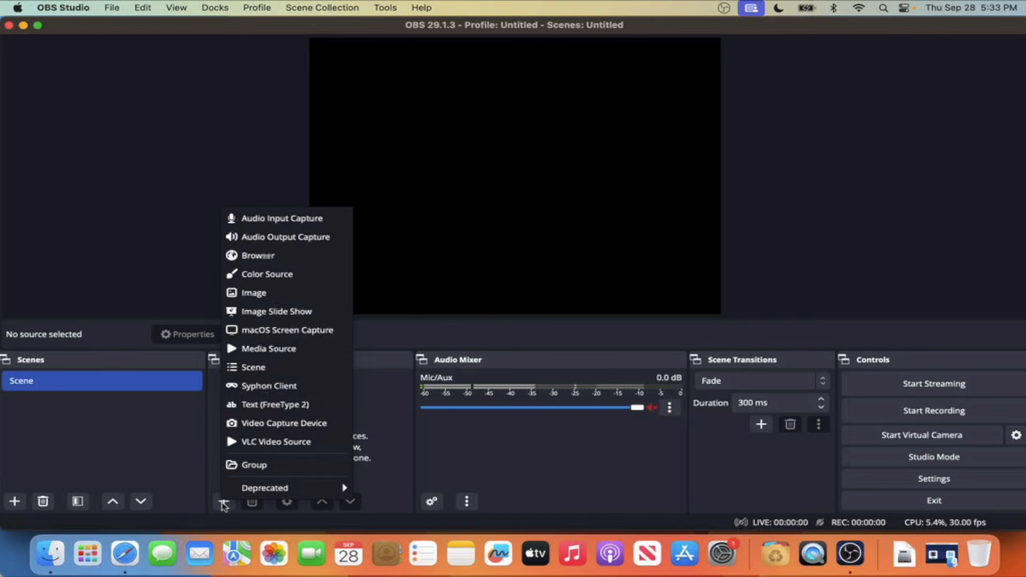
click(289, 425)
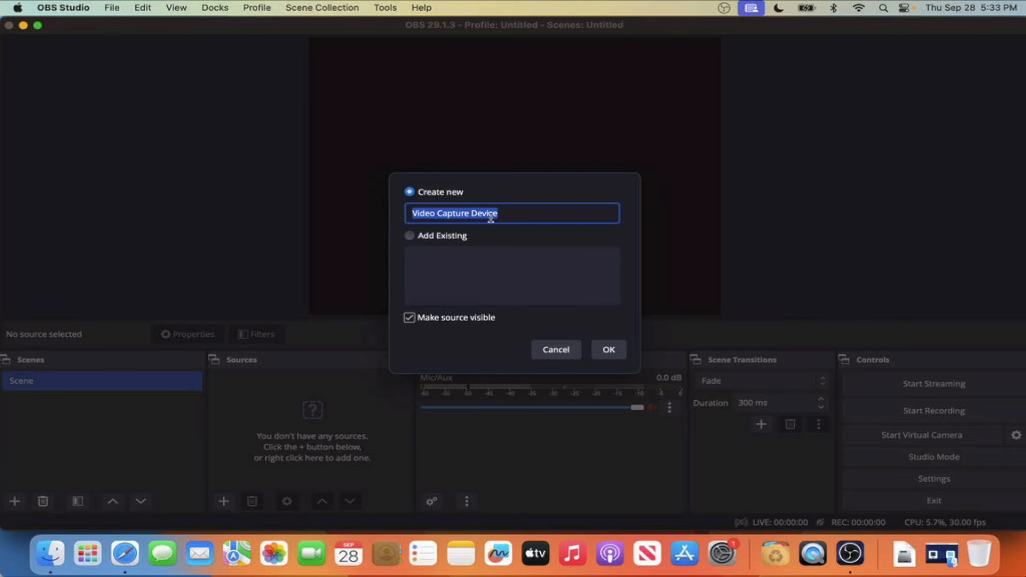
text(V)
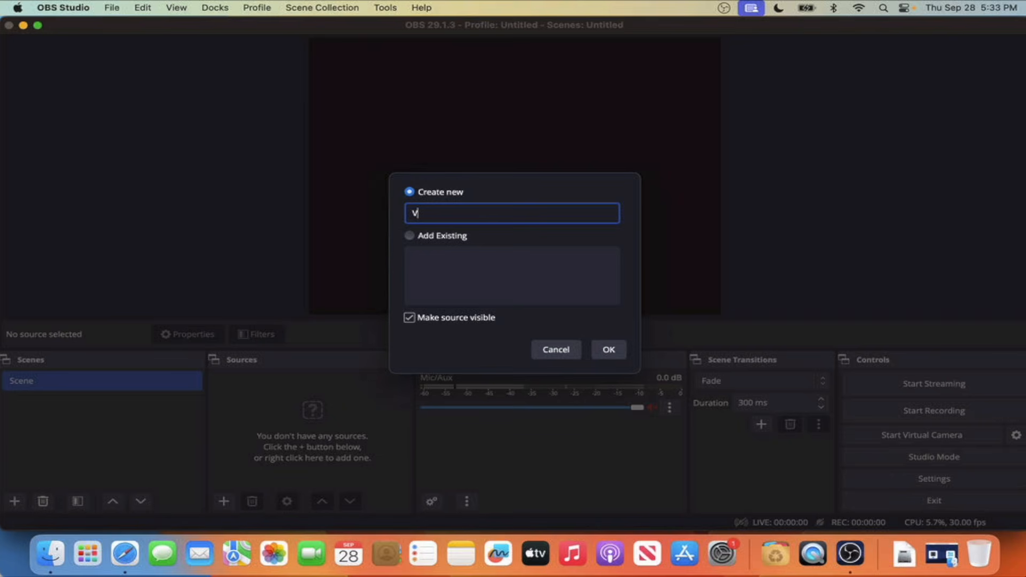
text(HS)
click(609, 350)
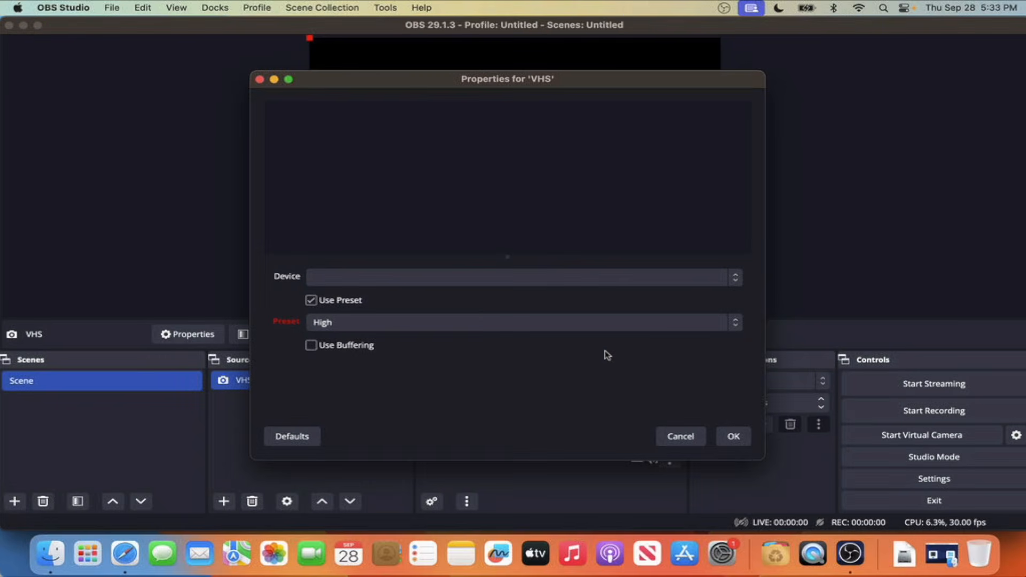
Step: Choose AV TO USB2.0 as the capture device of the VHS source and allow OBS to access the camera
click(417, 278)
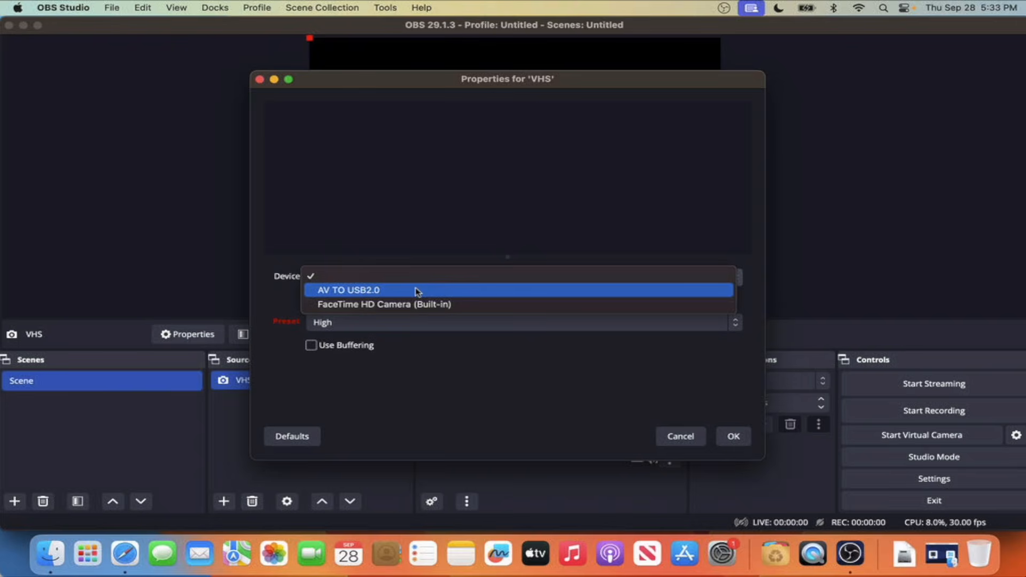
click(417, 292)
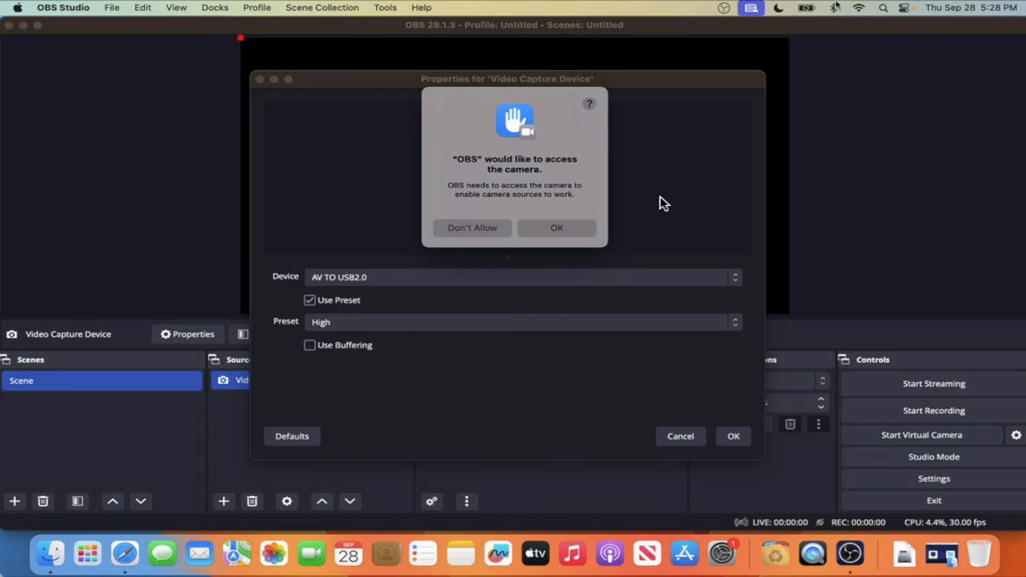
click(582, 236)
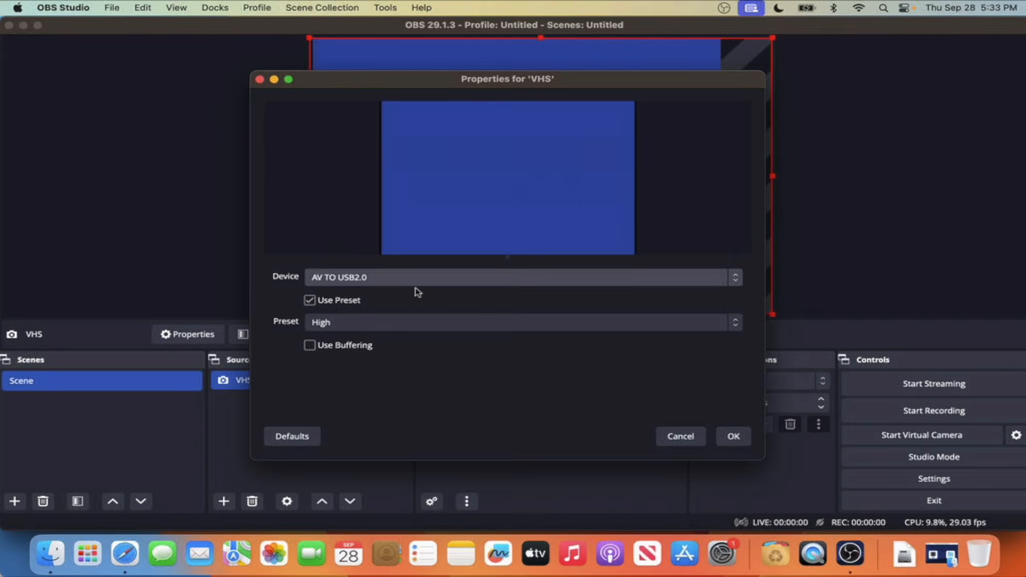
Step: Turn off the preset for the VHS source and set its resolution to 720x480 at 30 fps
click(368, 328)
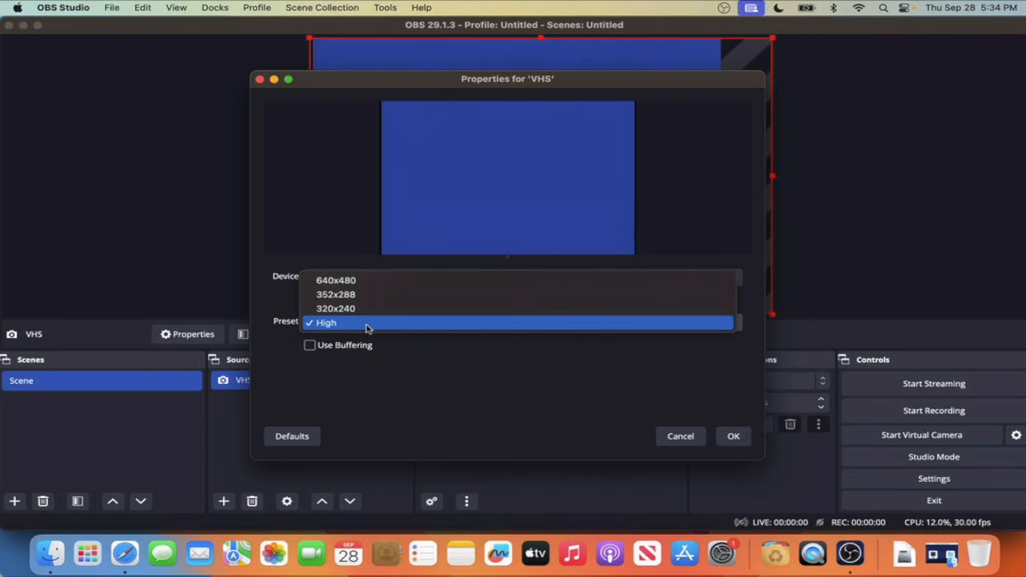
click(443, 364)
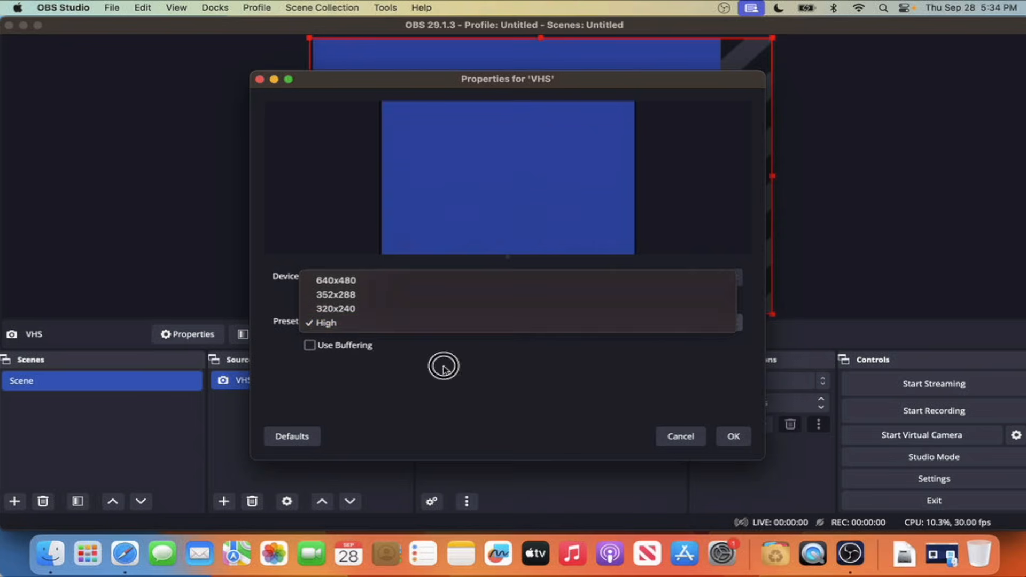
click(310, 300)
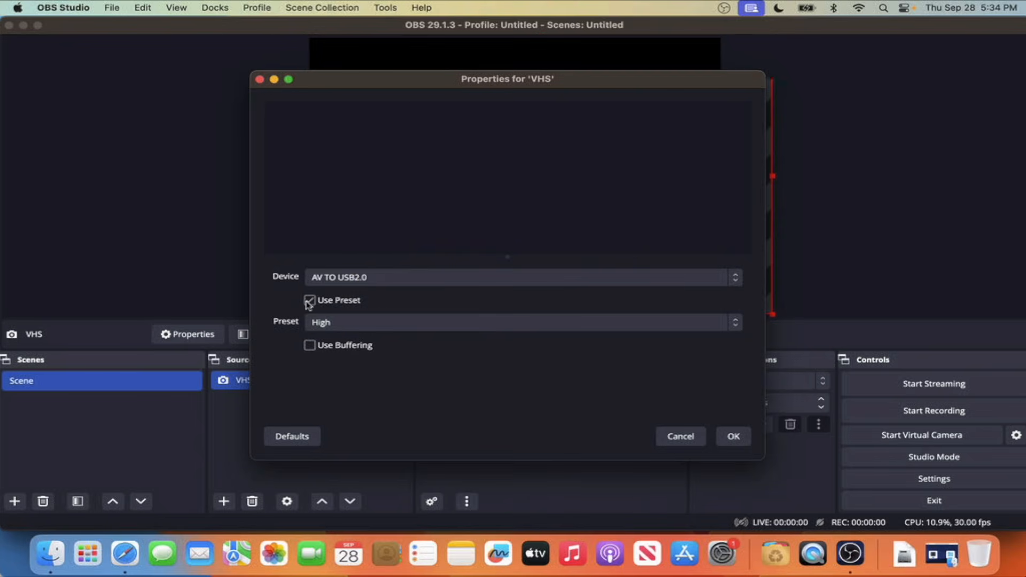
click(397, 327)
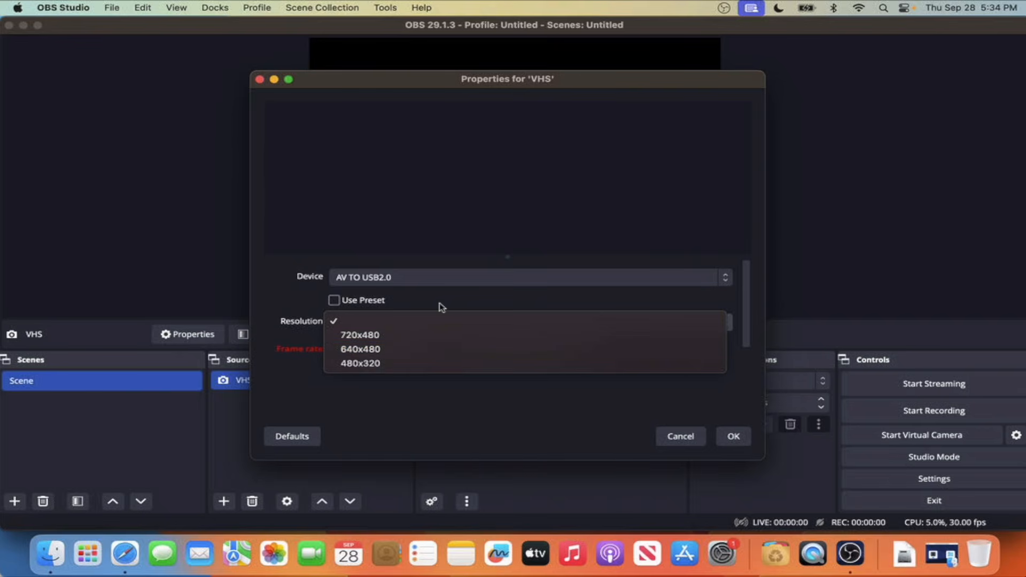
click(424, 336)
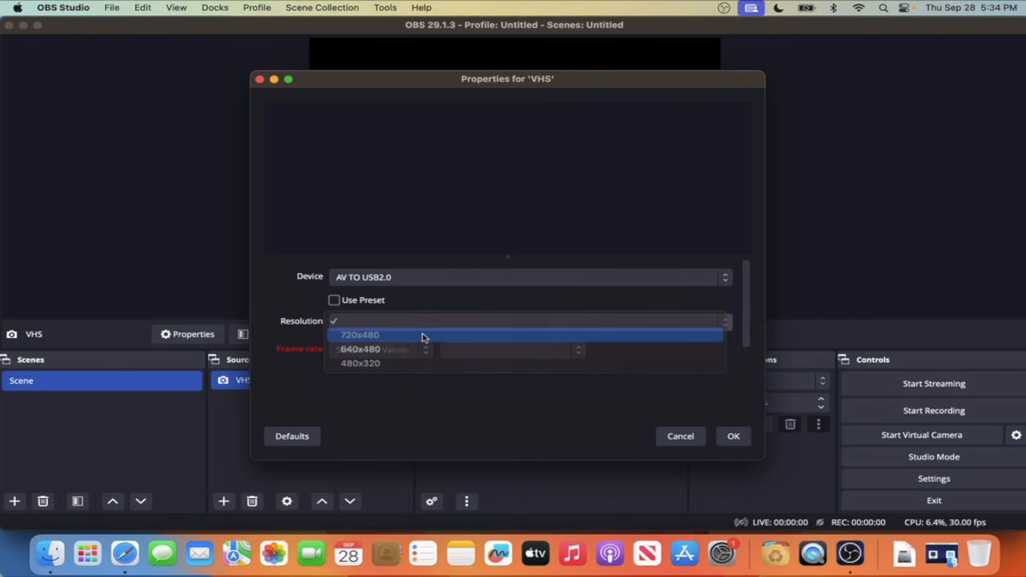
click(472, 356)
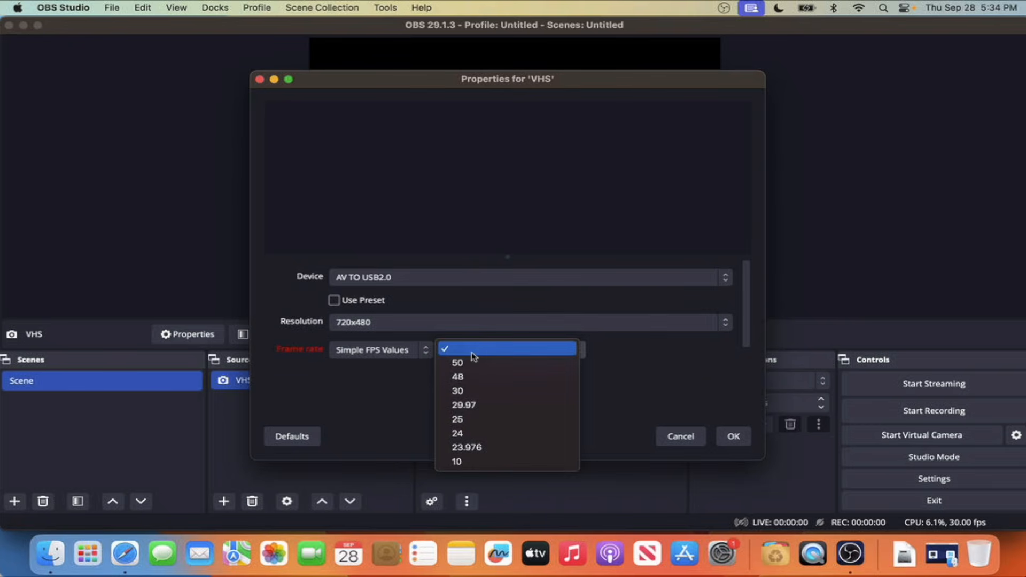
click(484, 391)
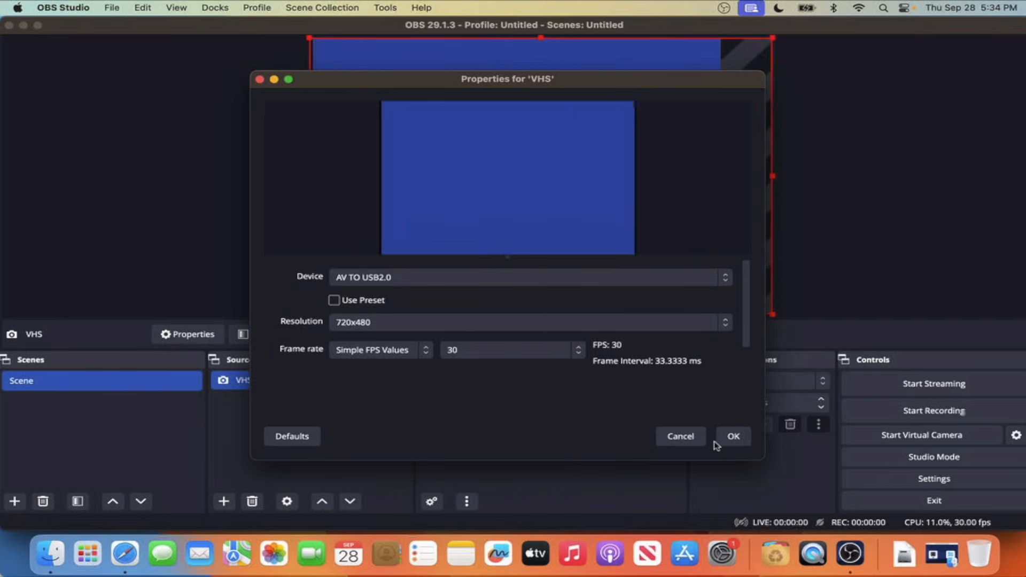
click(745, 441)
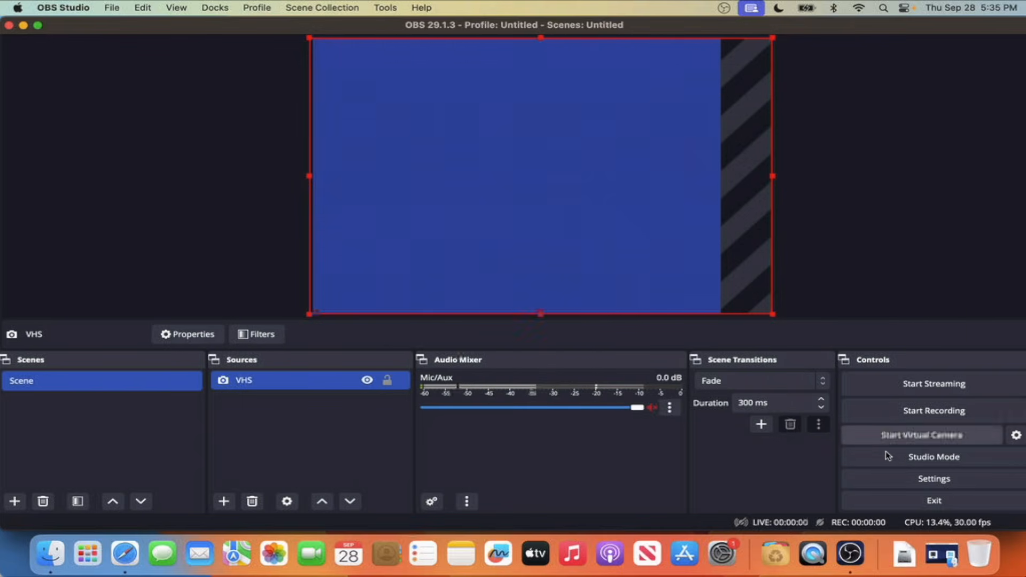
Step: Set both the base canvas and the scaled output resolution to 720x480 in the video settings
click(906, 484)
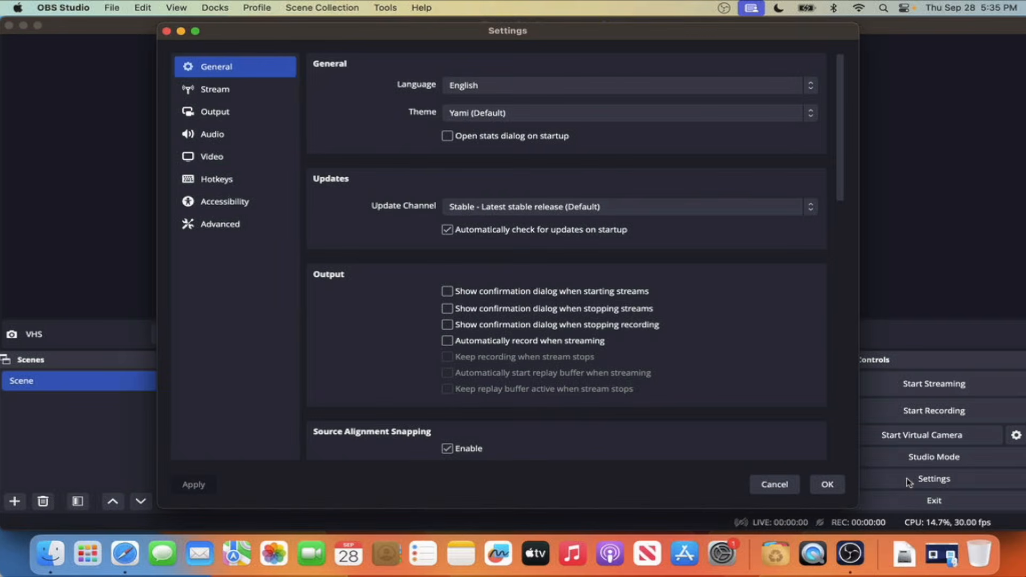
click(262, 155)
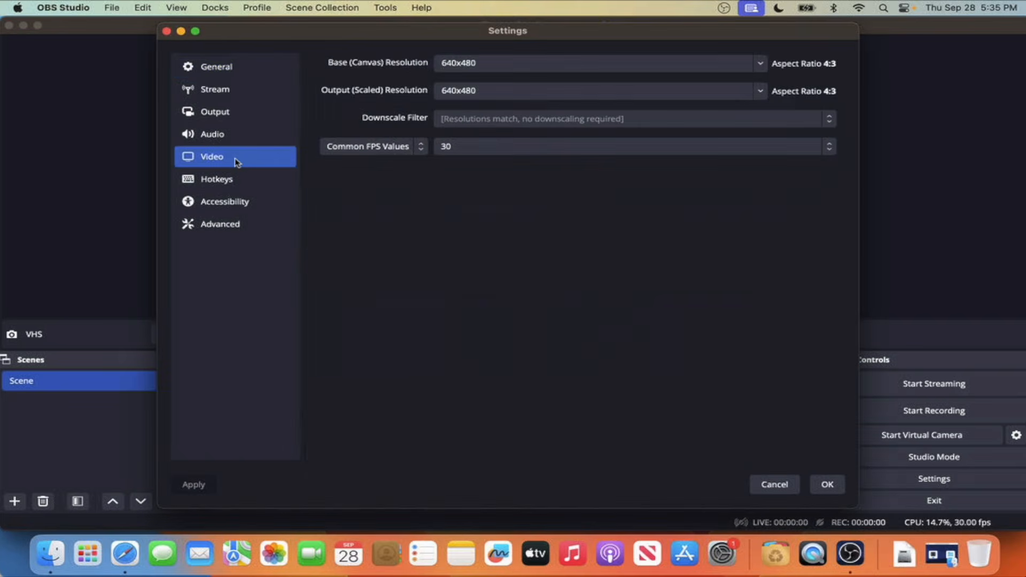
double_click(484, 68)
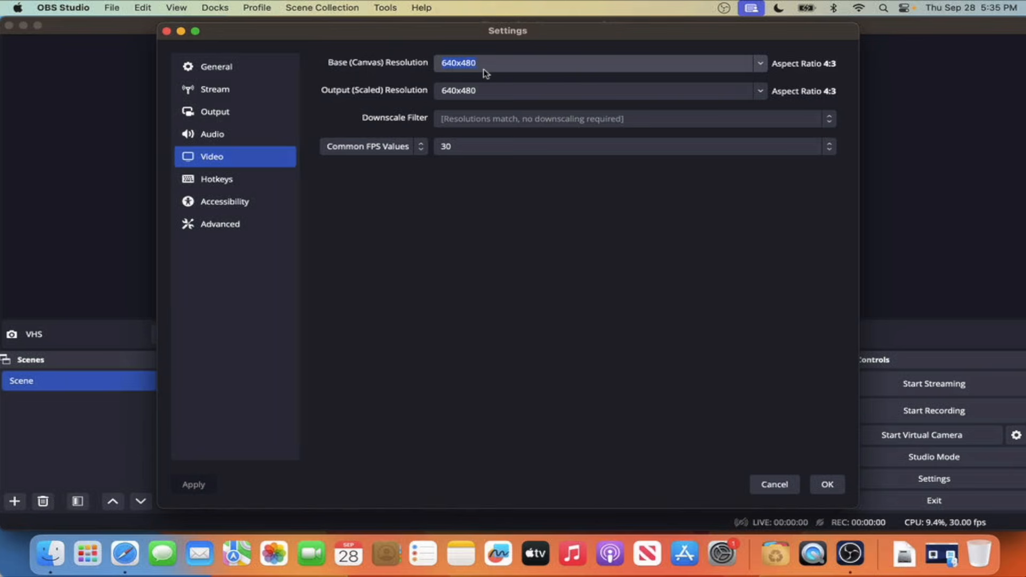
text(720)
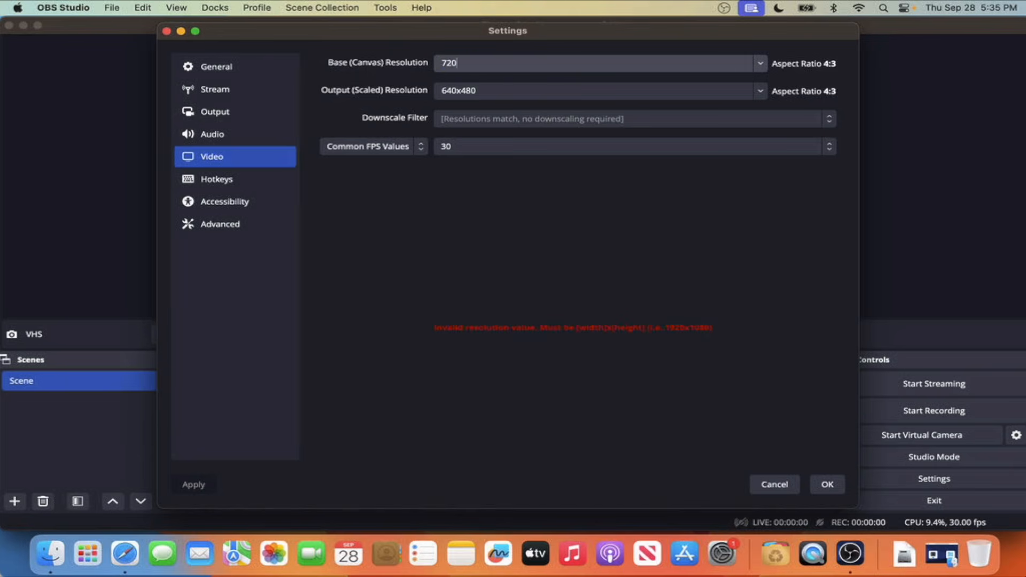
text(x480)
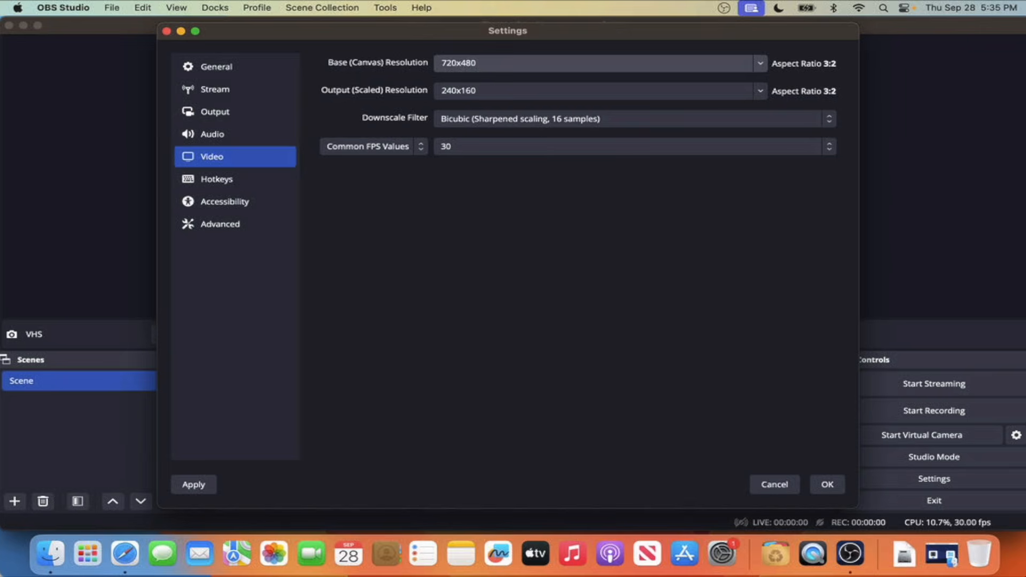
double_click(495, 88)
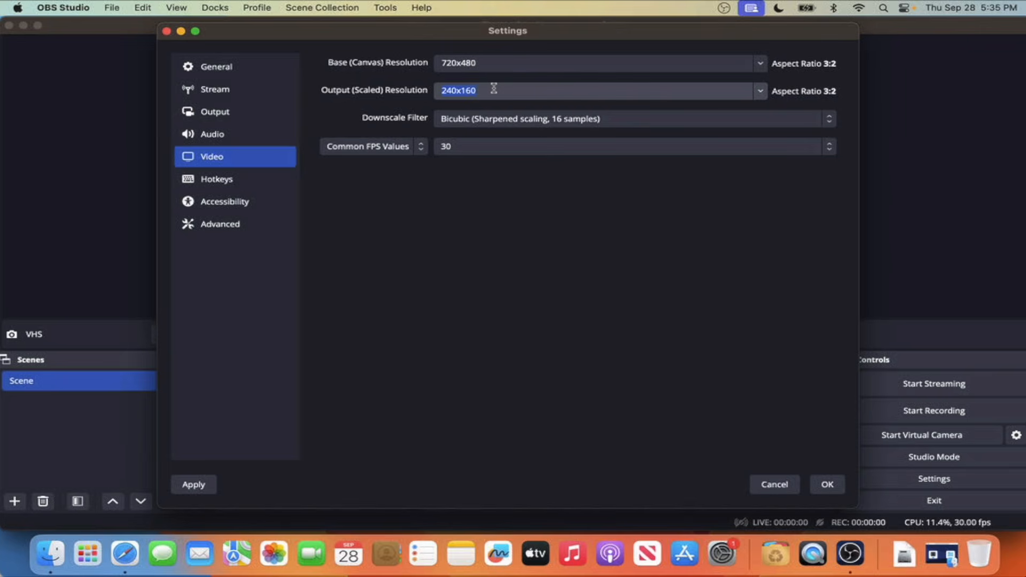
text(7)
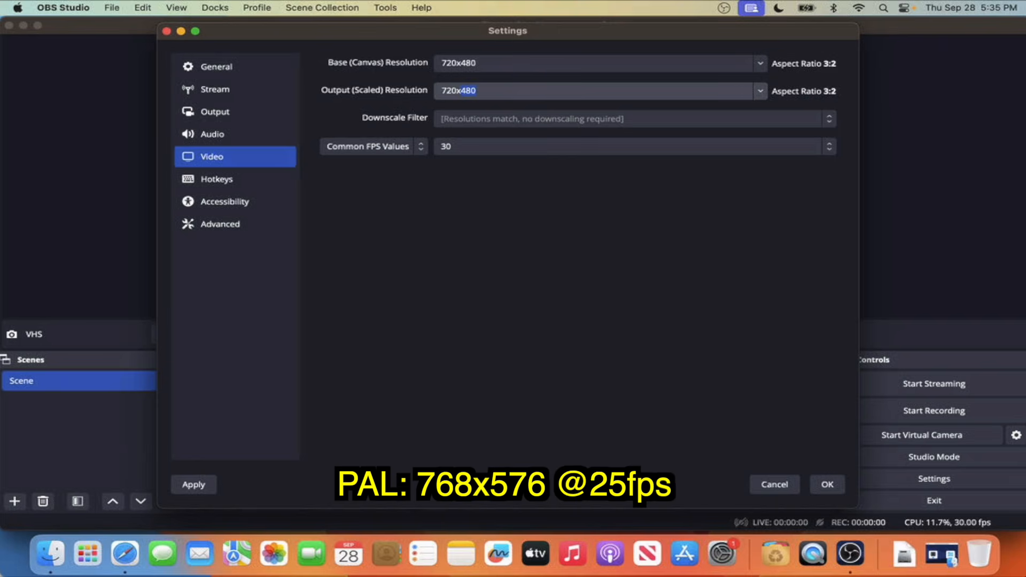
text(20x480)
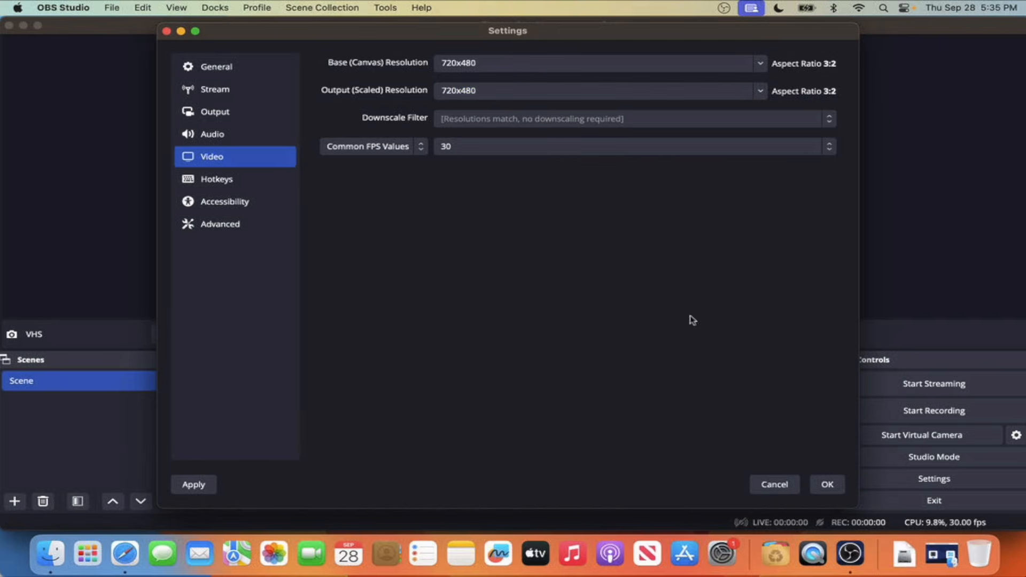
click(828, 485)
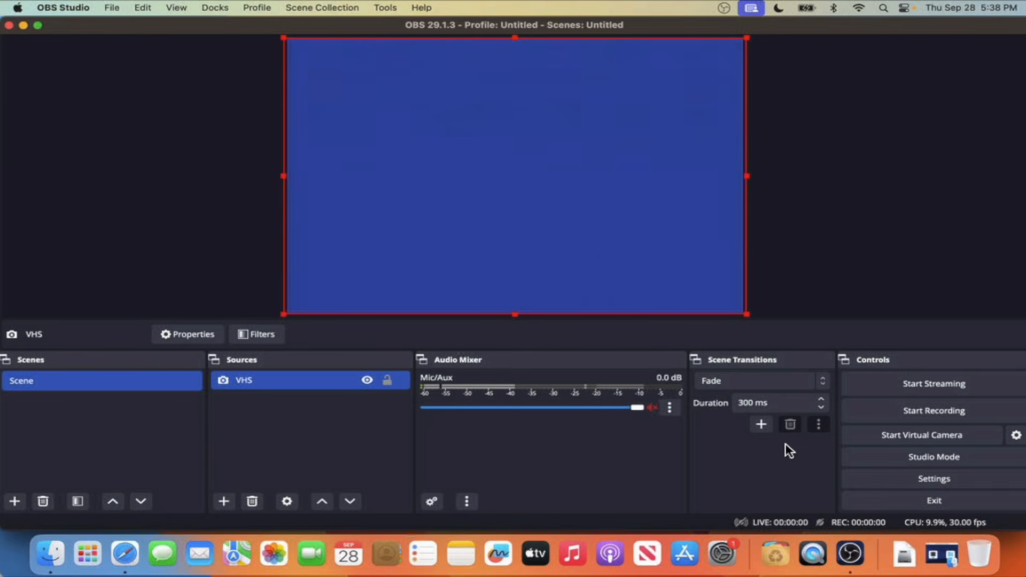
Step: Set the Mic/Auxiliary Audio 2 device to USB2.0 MIC in the audio settings
click(878, 477)
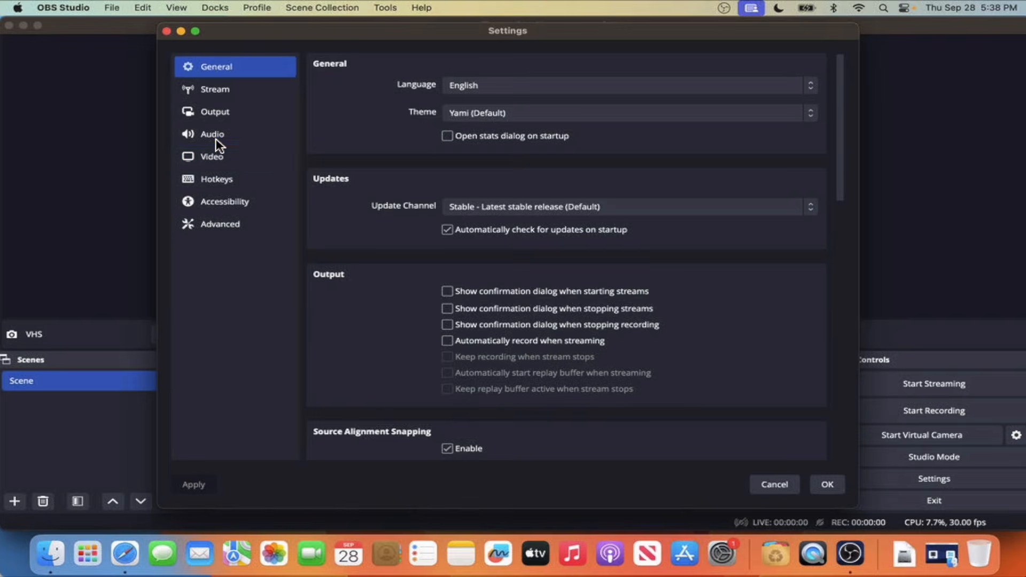
click(216, 140)
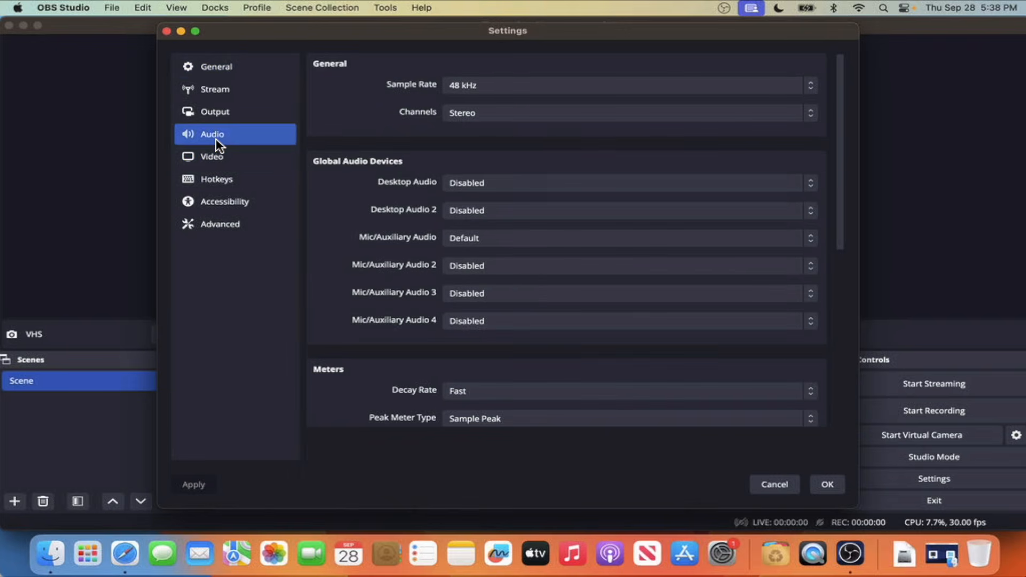
click(510, 263)
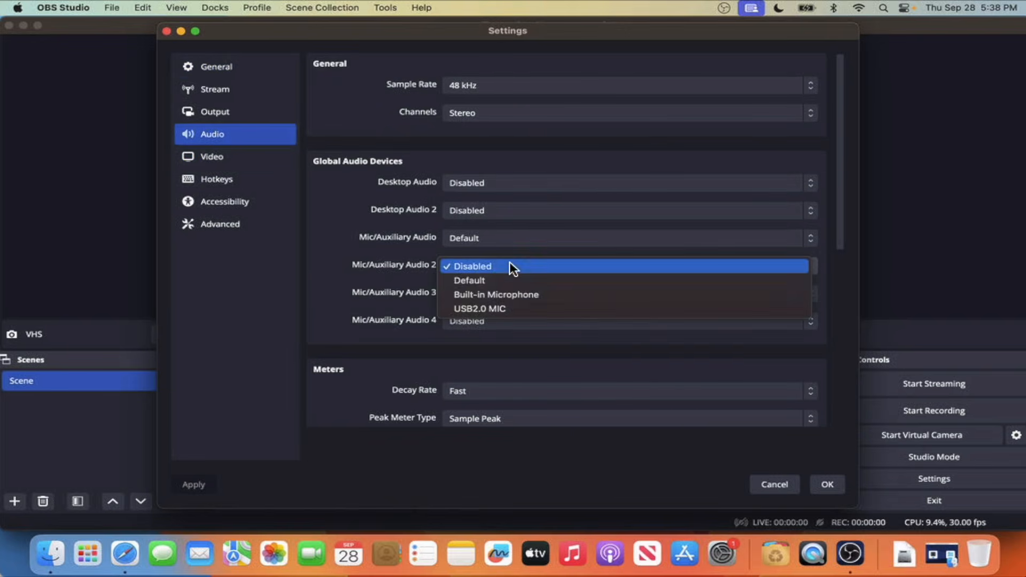
click(512, 309)
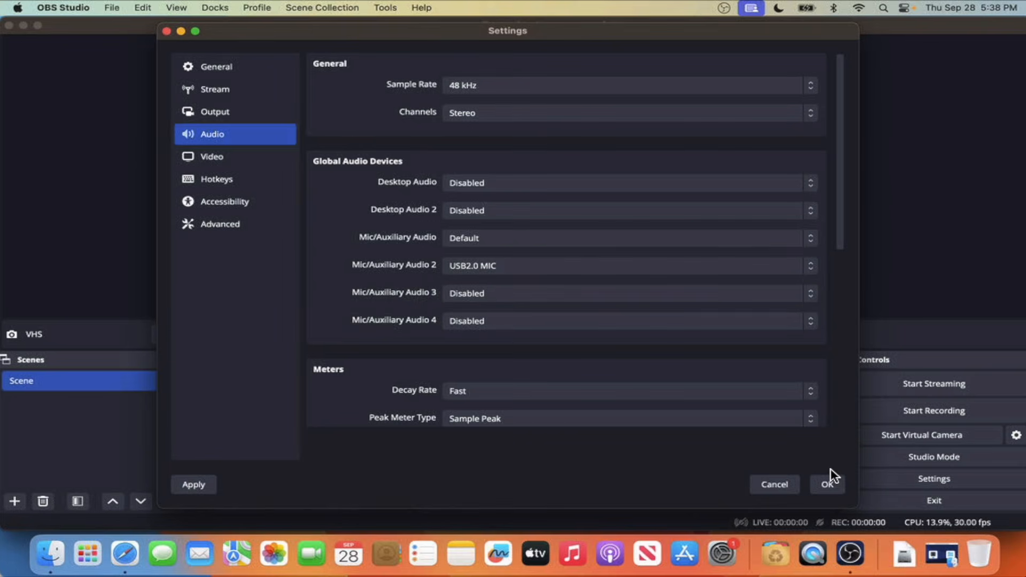
click(831, 485)
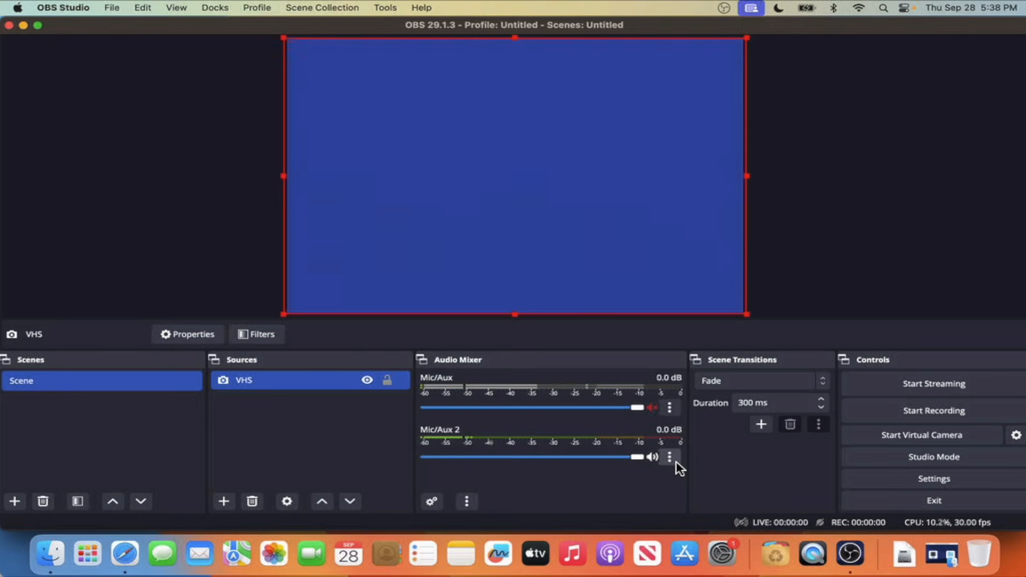
Step: Set audio monitoring of Mic/Aux 2 to Monitor and Output, and disable every source's audio tracks except track 1 of Mic/Aux 2
click(675, 462)
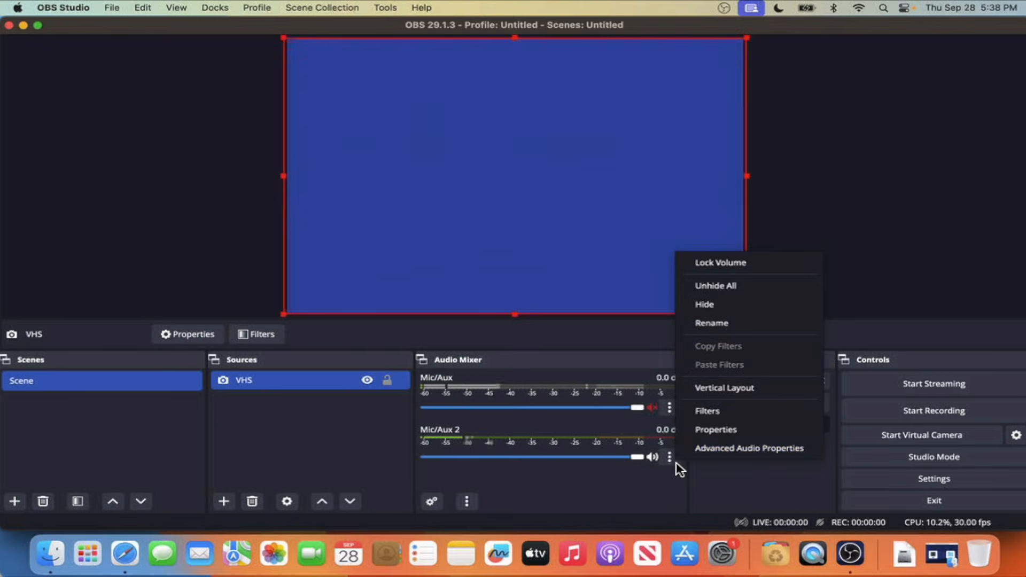
click(726, 451)
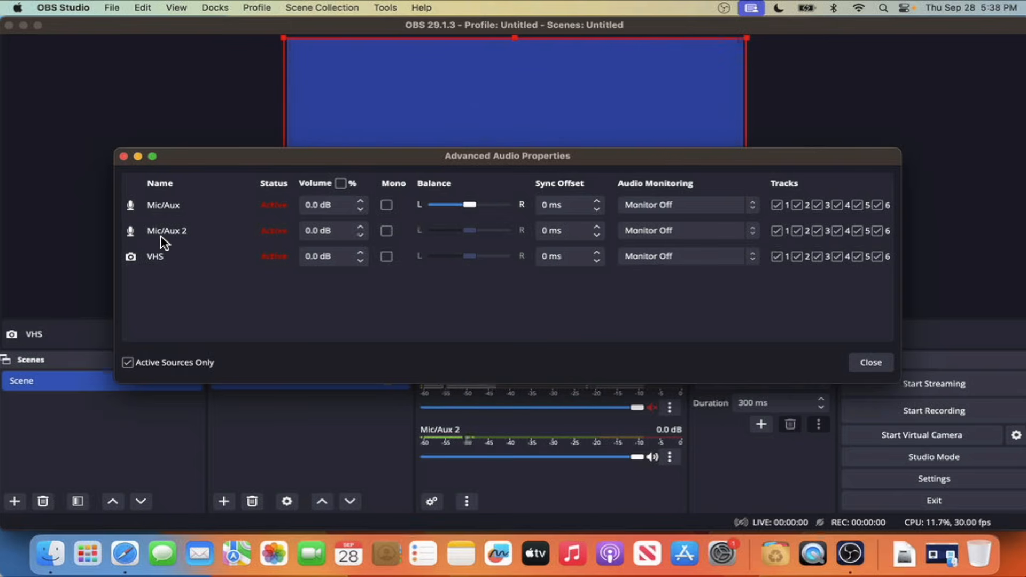
click(723, 229)
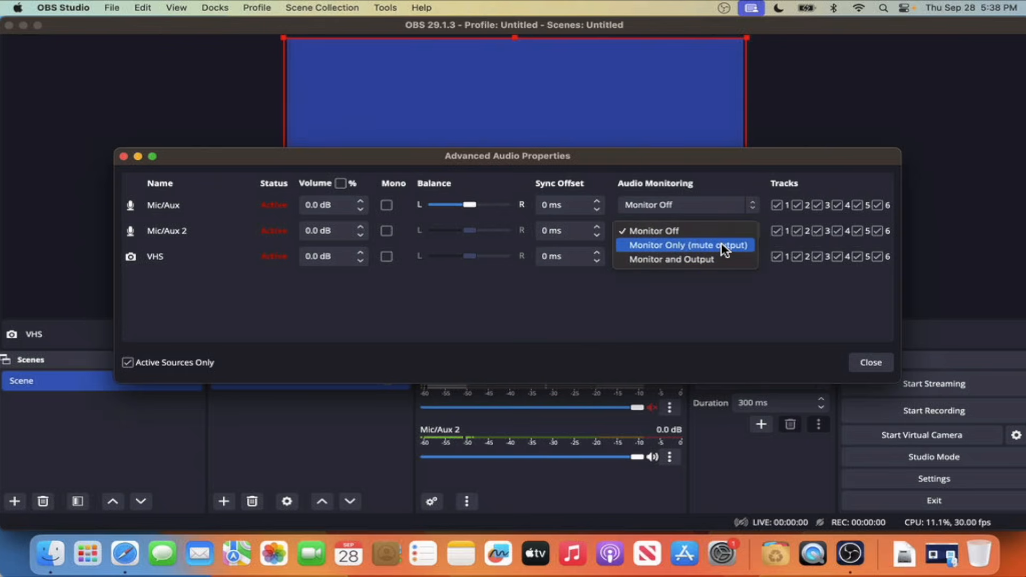
click(742, 260)
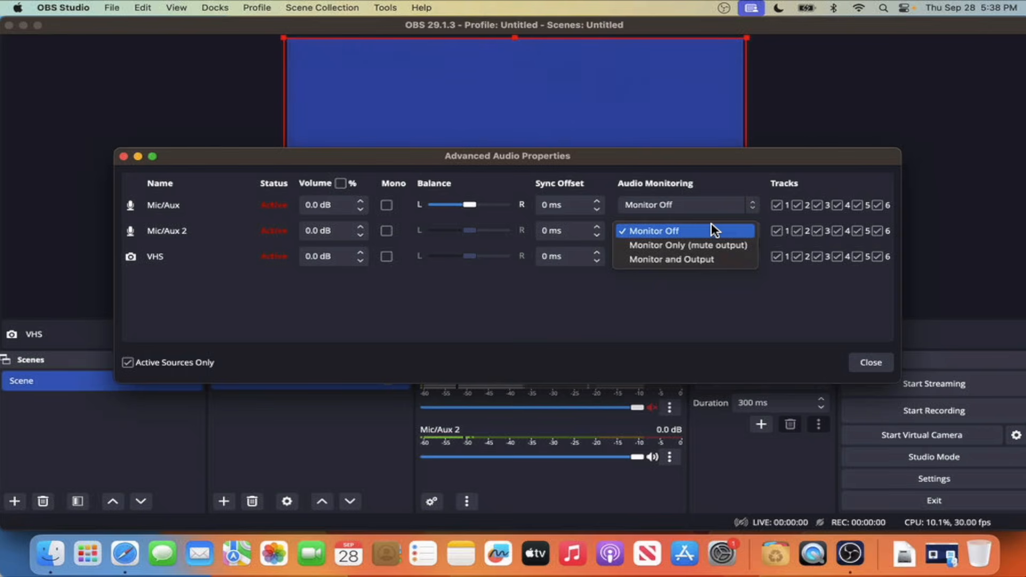
click(701, 261)
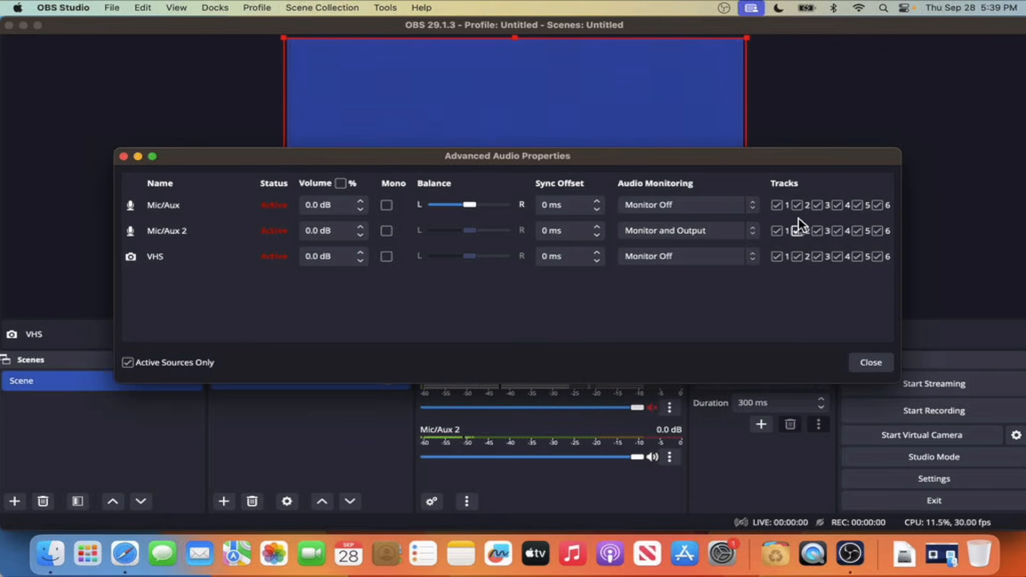
click(797, 205)
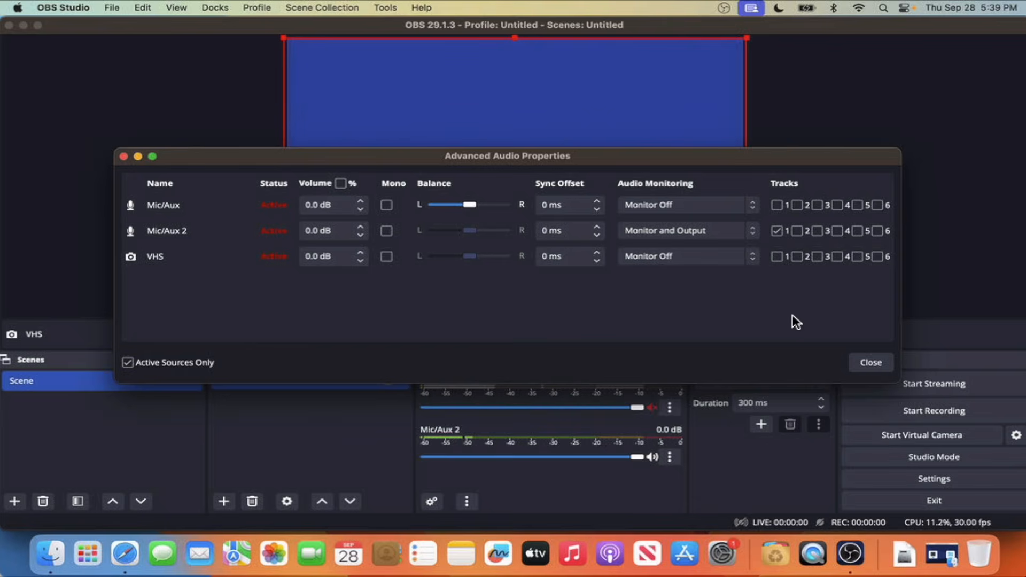
click(872, 363)
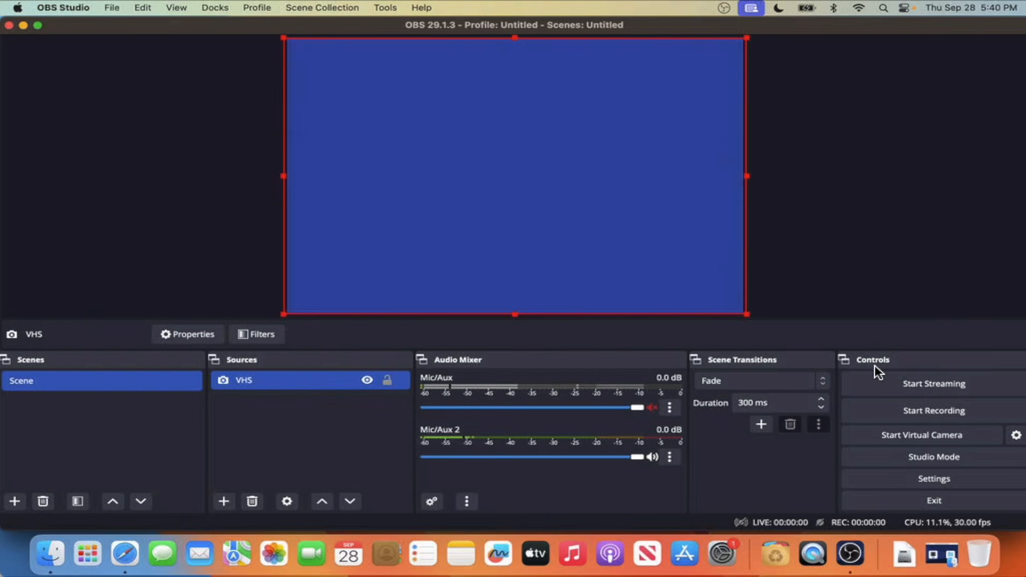
Step: Switch the output mode to Advanced in the output settings
click(902, 487)
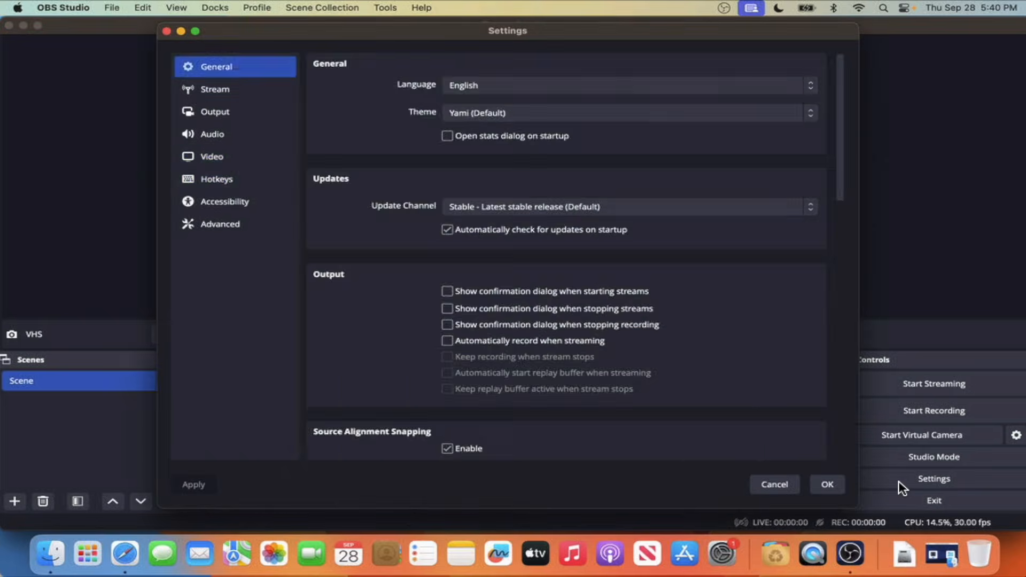
click(213, 156)
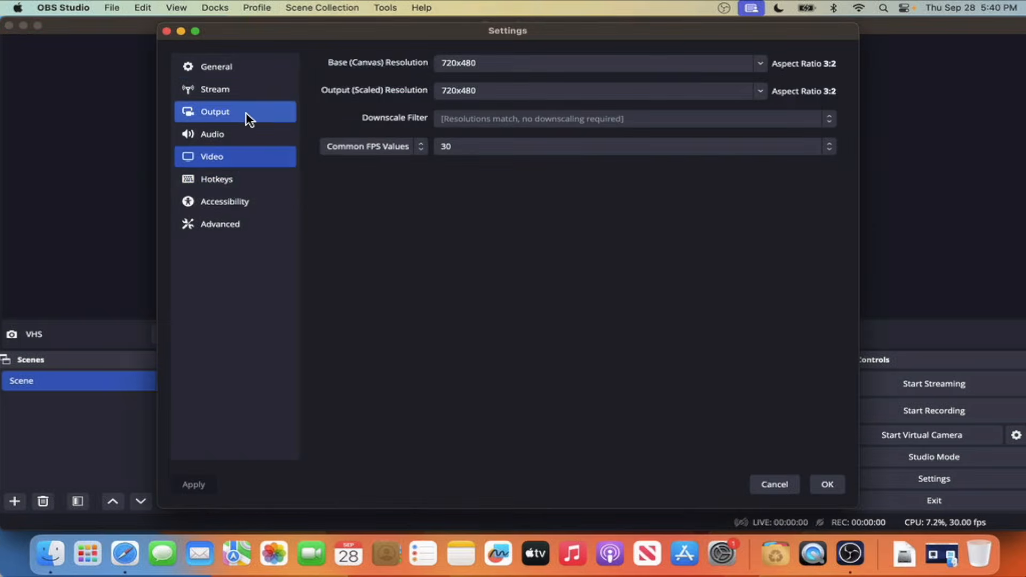
click(245, 111)
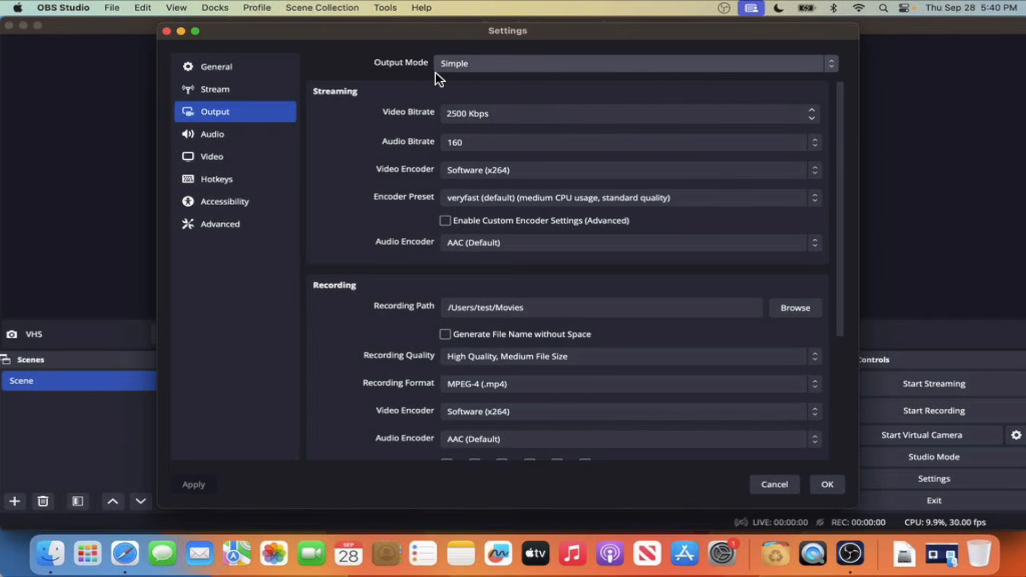
click(469, 69)
click(470, 77)
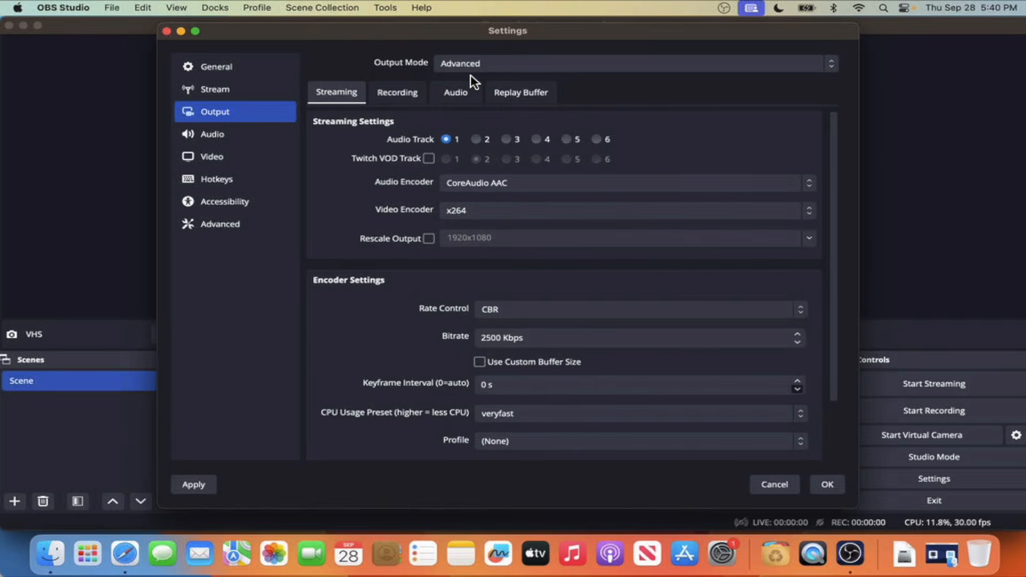
Step: Set the recording format to MPEG-4 (.mp4) and the recording's video encoder to x264
click(400, 96)
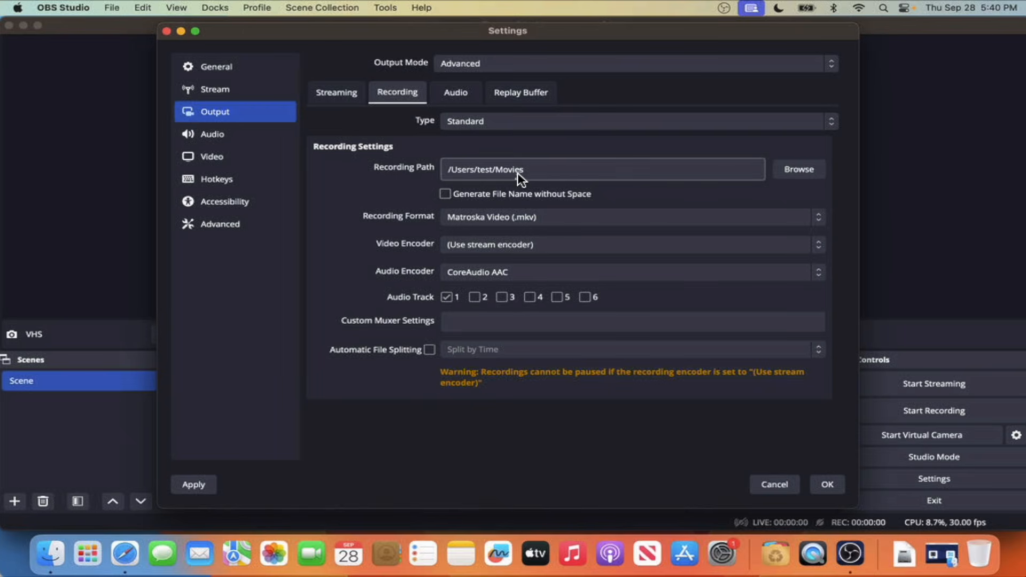
click(538, 217)
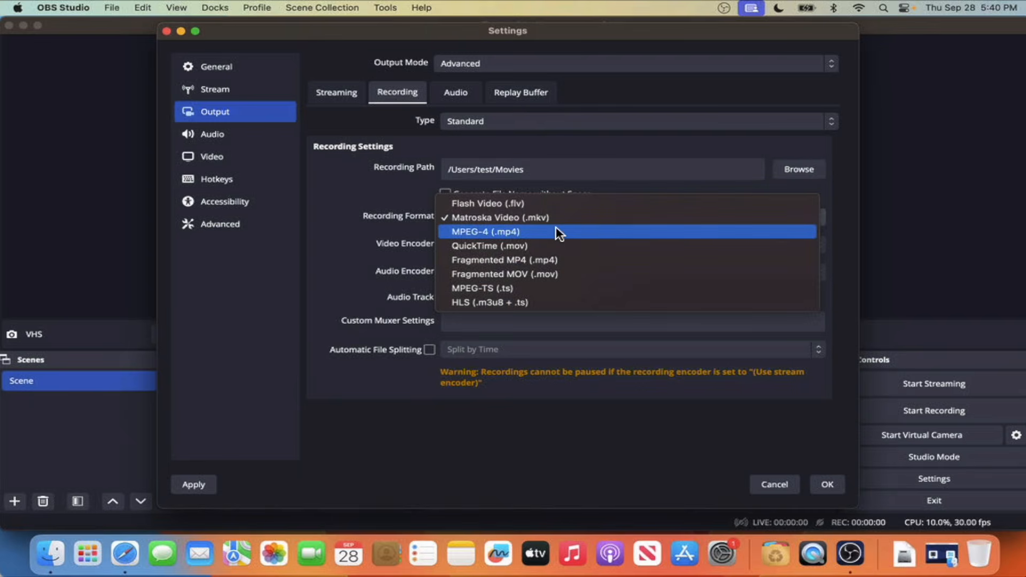
click(556, 228)
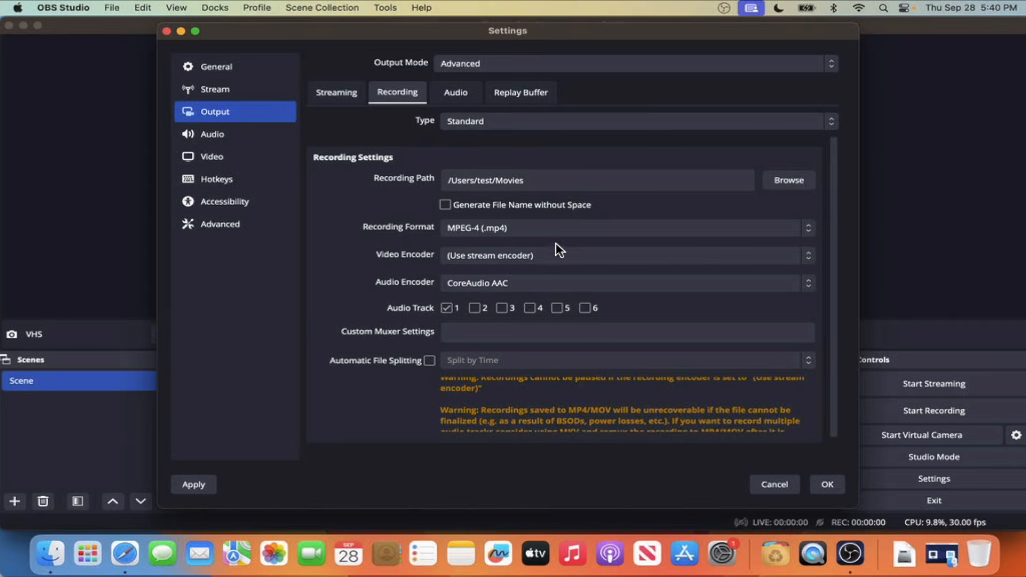
click(559, 259)
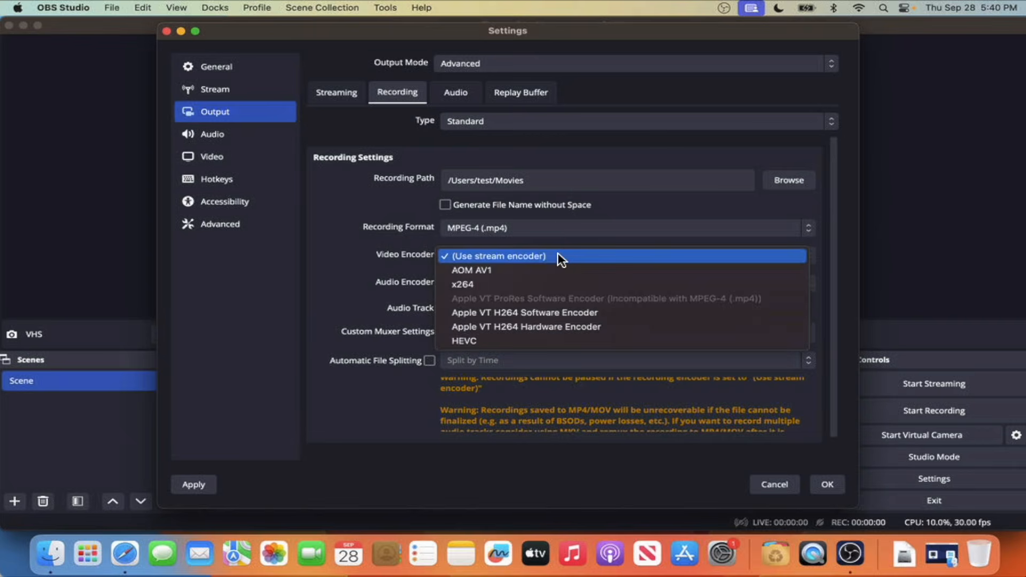
click(570, 282)
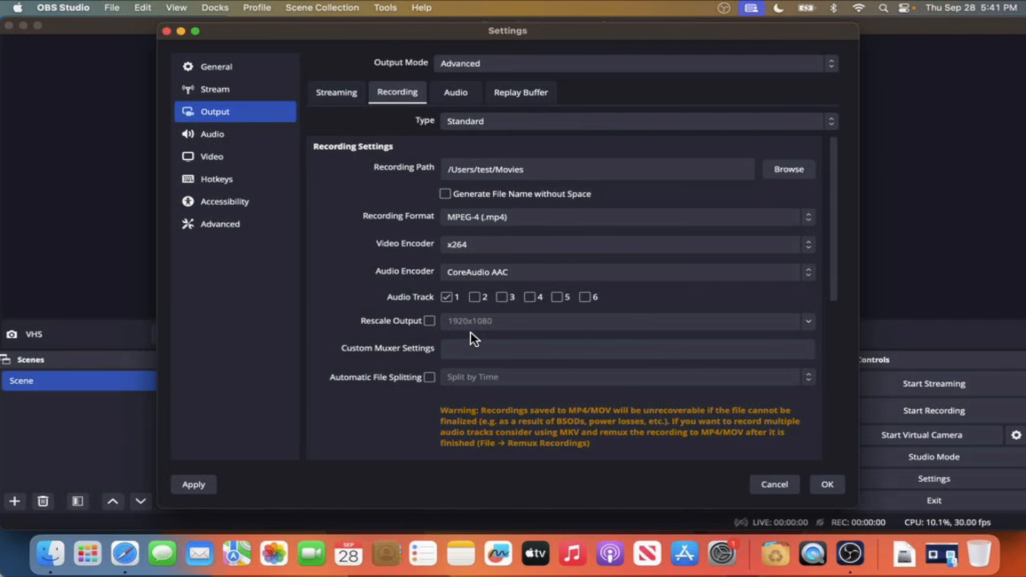
Step: Set the CPU usage preset of the recording encoder to ultrafast and apply the output settings
scroll(536, 339, down, 2)
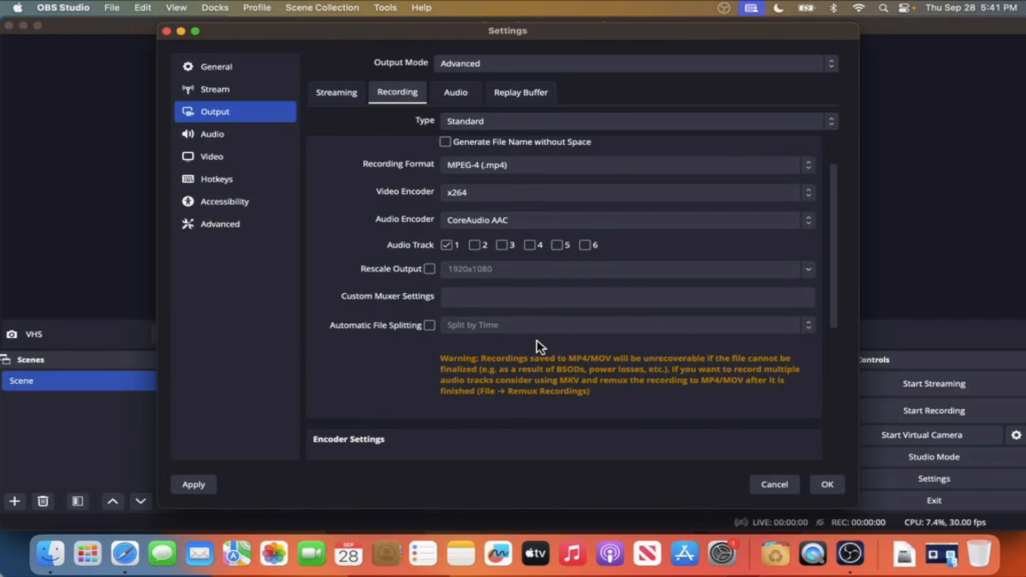
scroll(537, 342, down, 5)
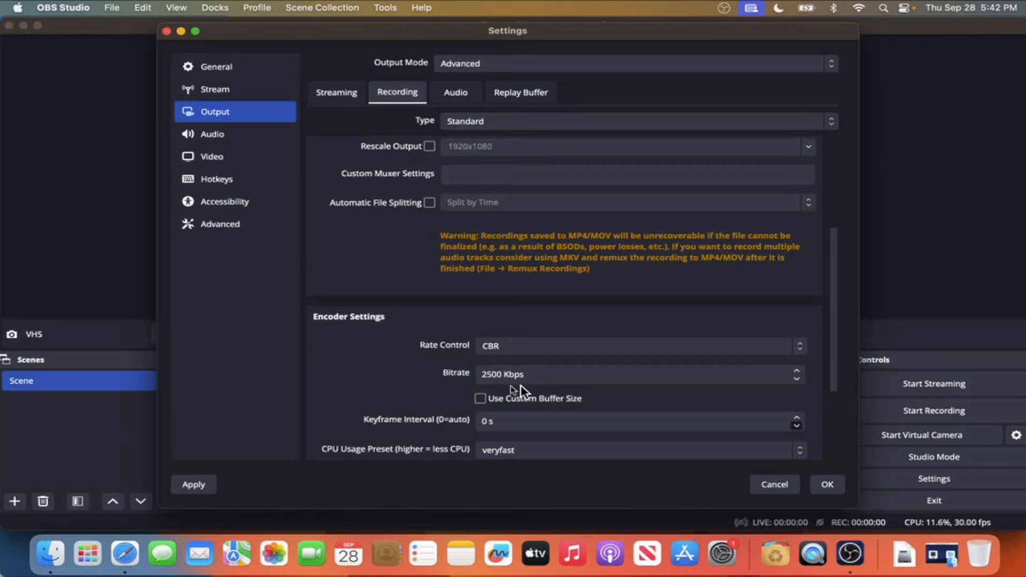
scroll(648, 410, down, 2)
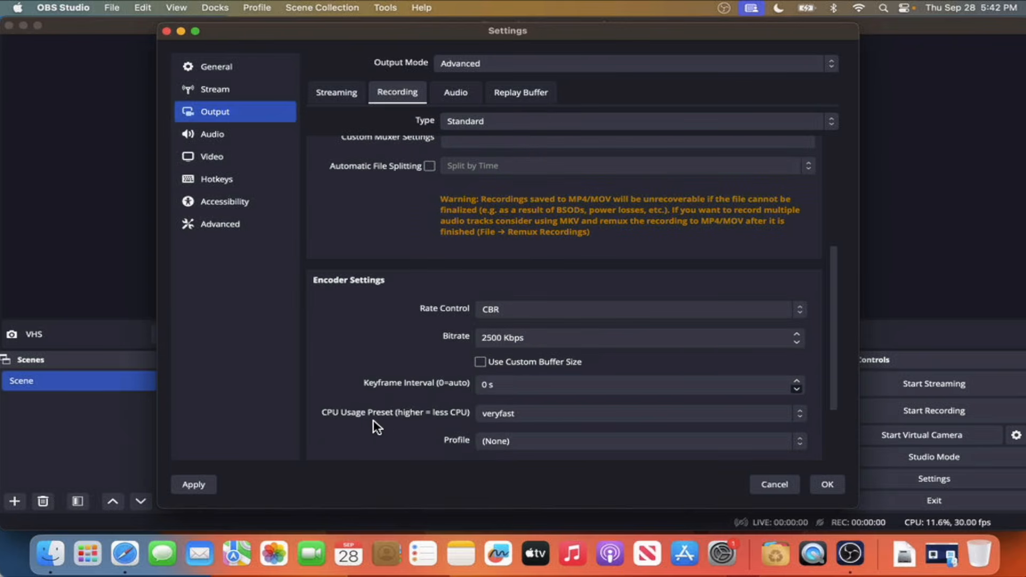
click(532, 424)
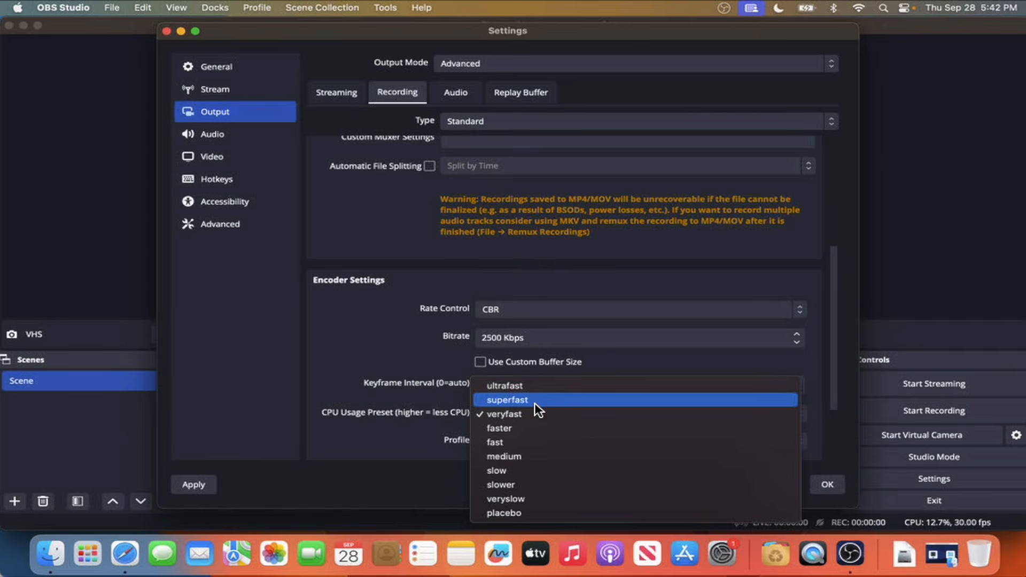
click(539, 385)
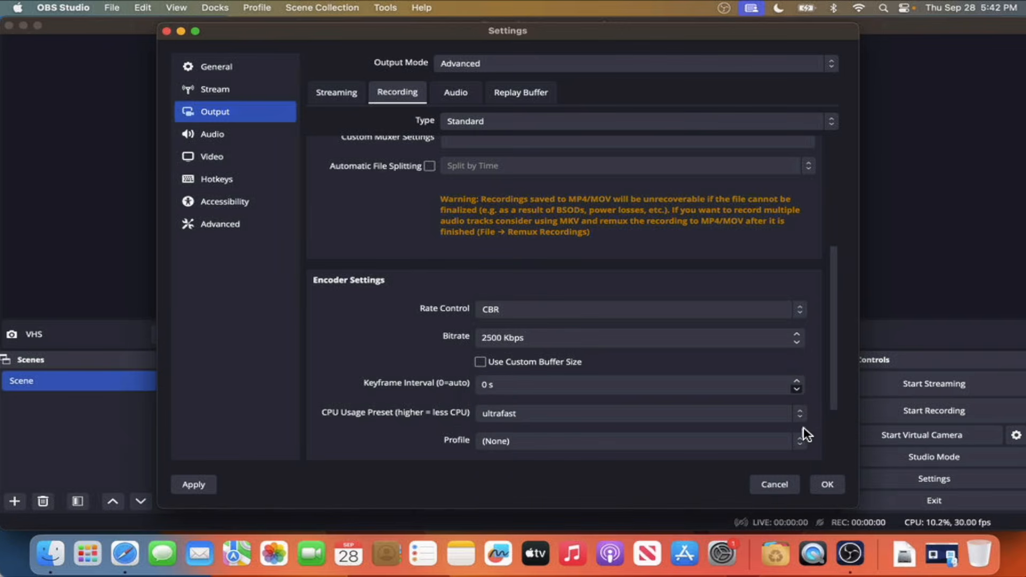
scroll(827, 445, down, 3)
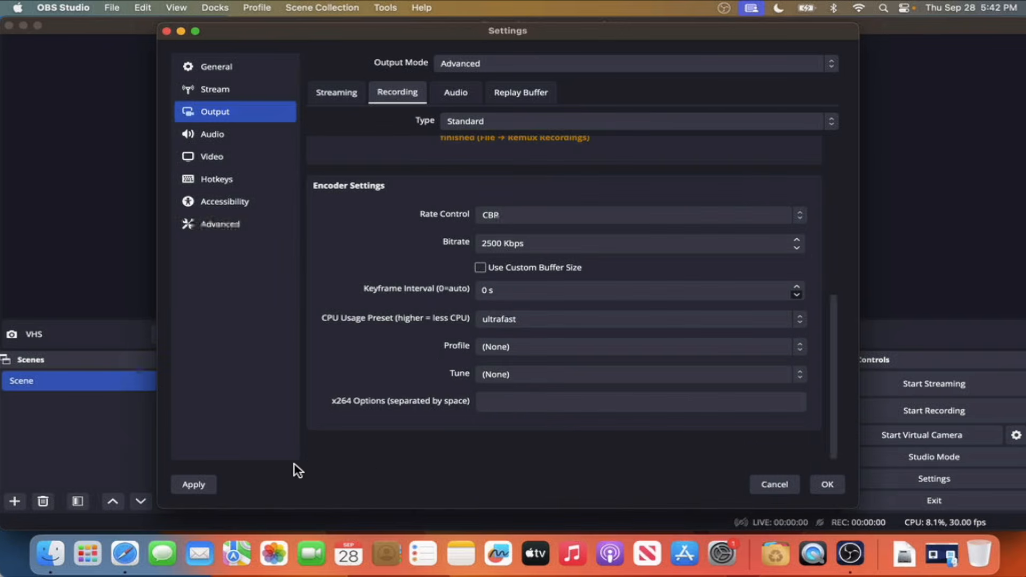
click(208, 487)
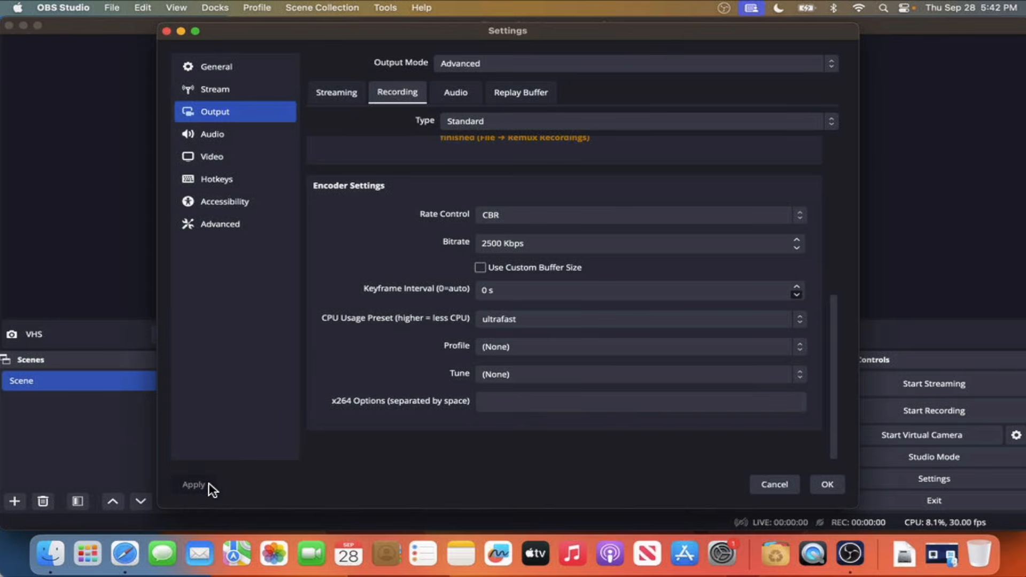
click(843, 486)
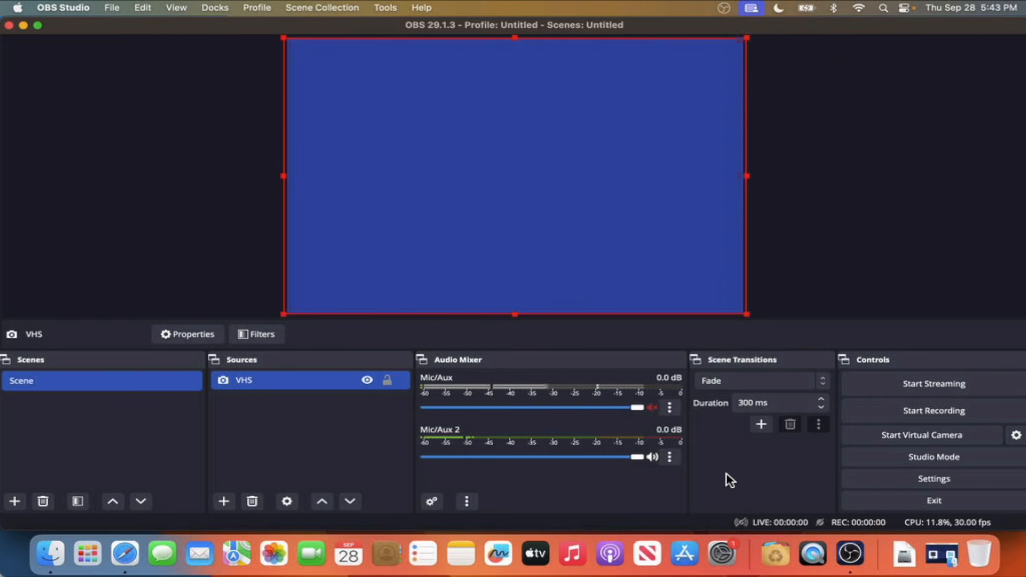
Step: Record the VHS playback to a video file and stop the recording once the tape footage is captured
click(861, 410)
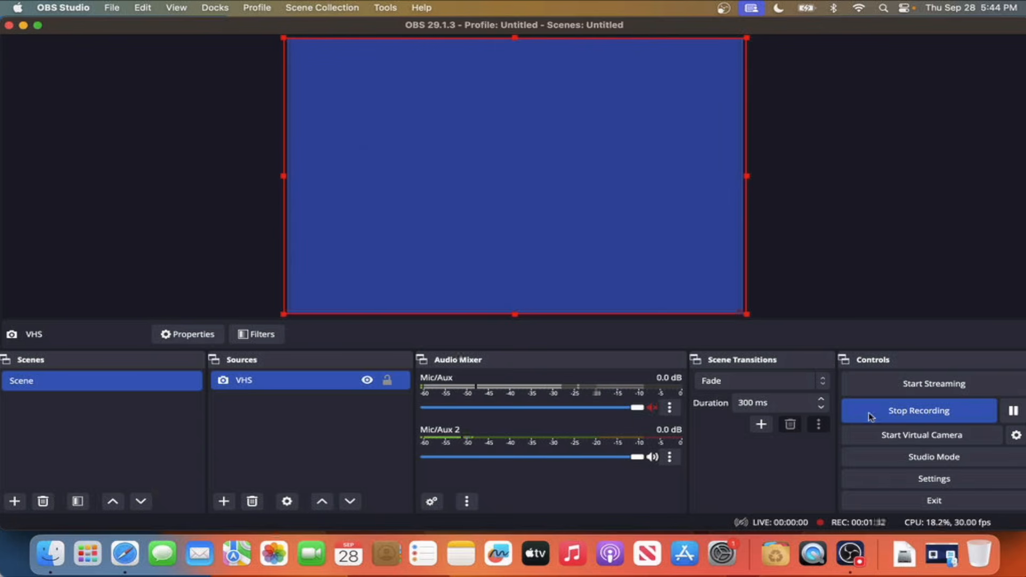
click(891, 414)
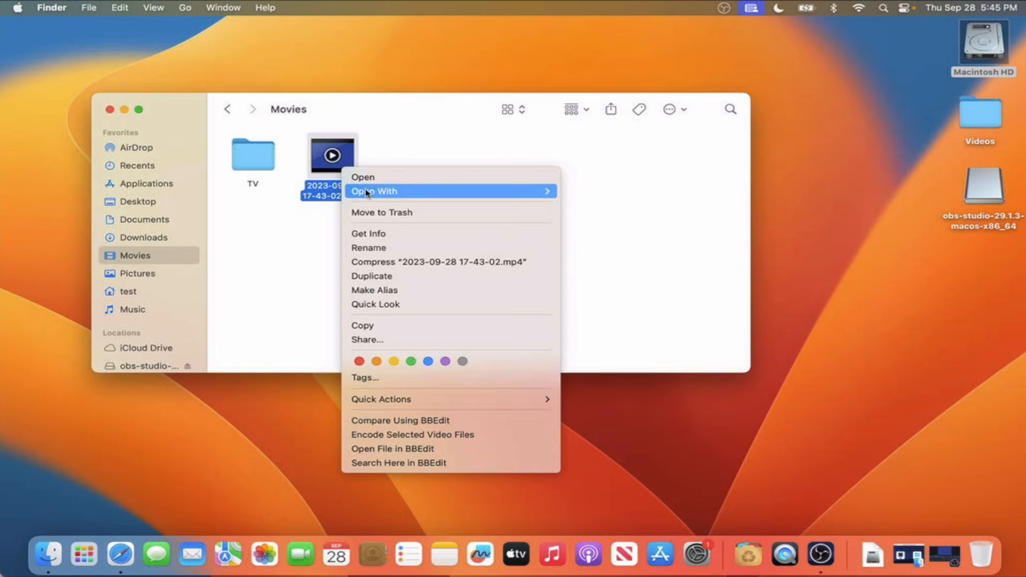
mouse_move(369, 192)
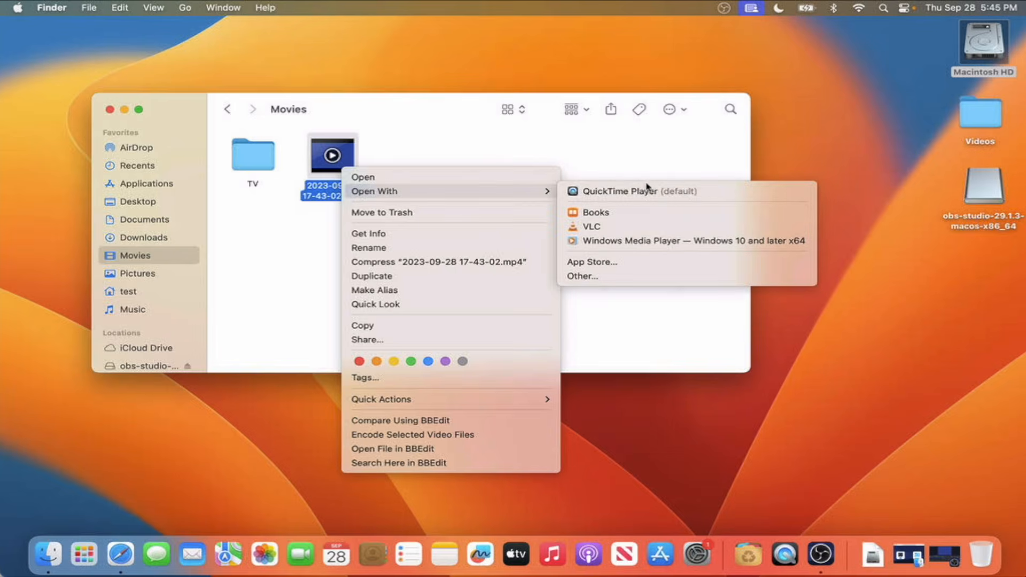
click(620, 191)
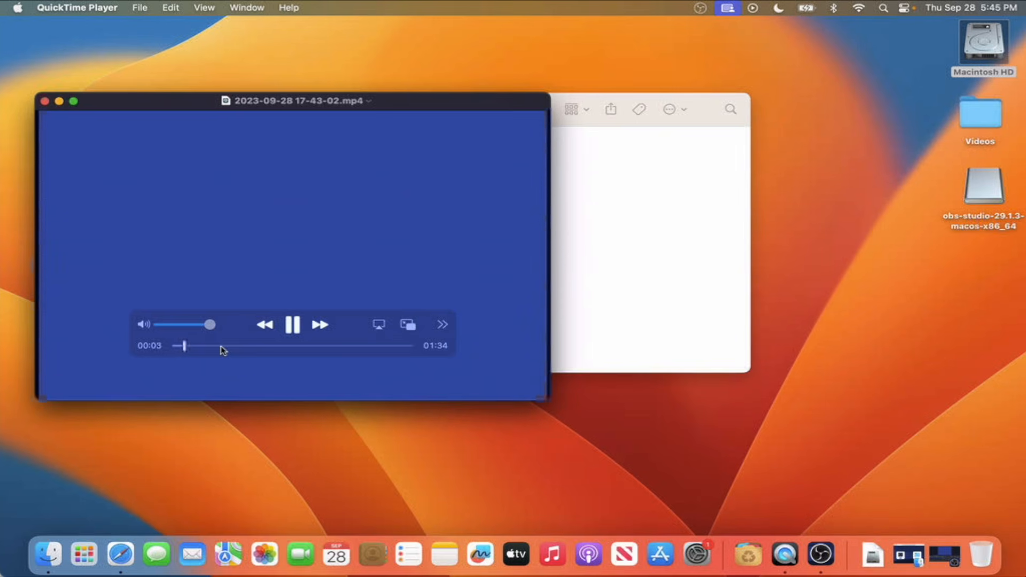
click(223, 346)
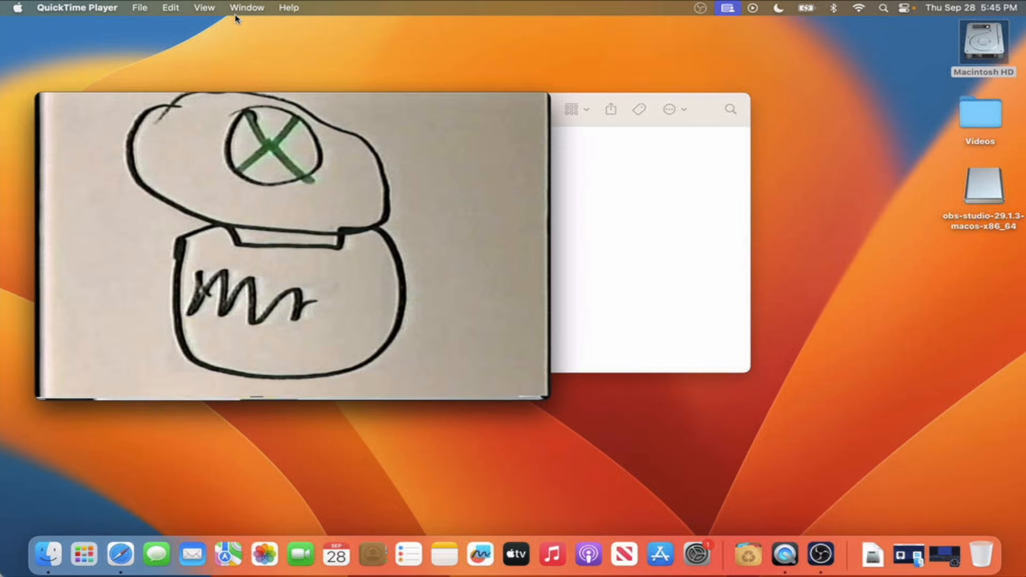
Step: Examine the recording's resolution and format details in the Movie Inspector, and play the video in full screen
click(245, 8)
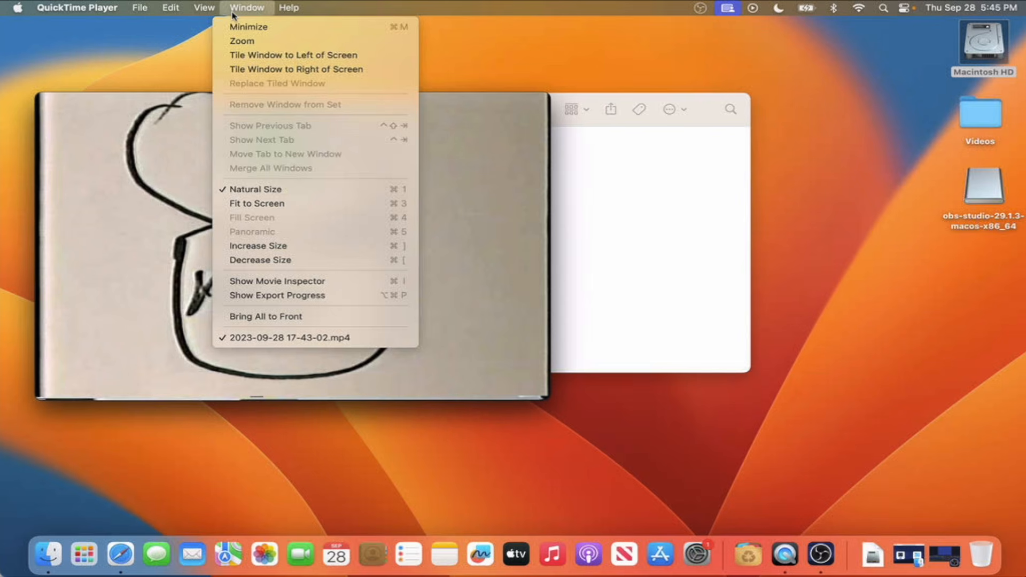
click(321, 283)
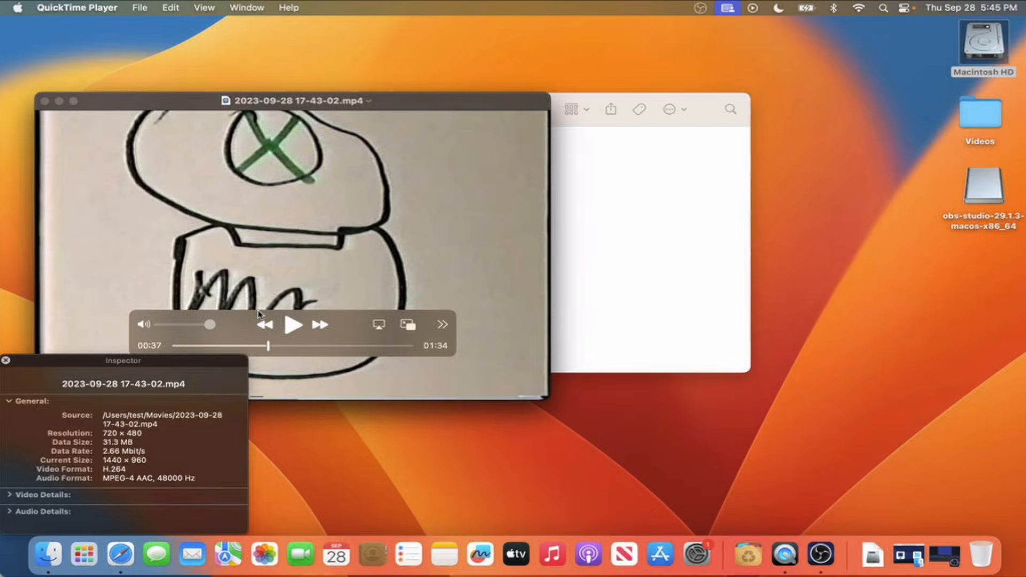
drag(188, 359, 208, 351)
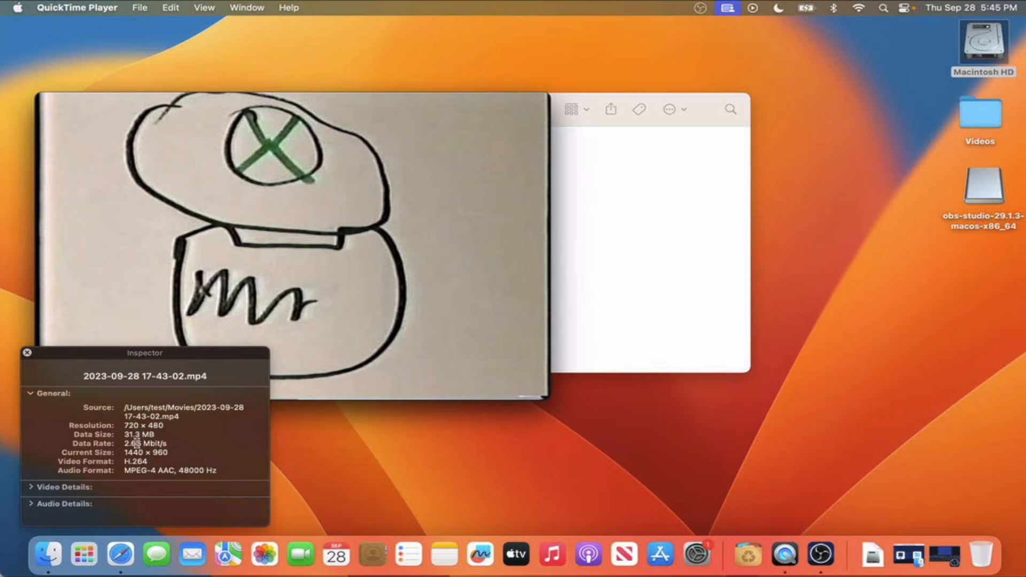
click(26, 353)
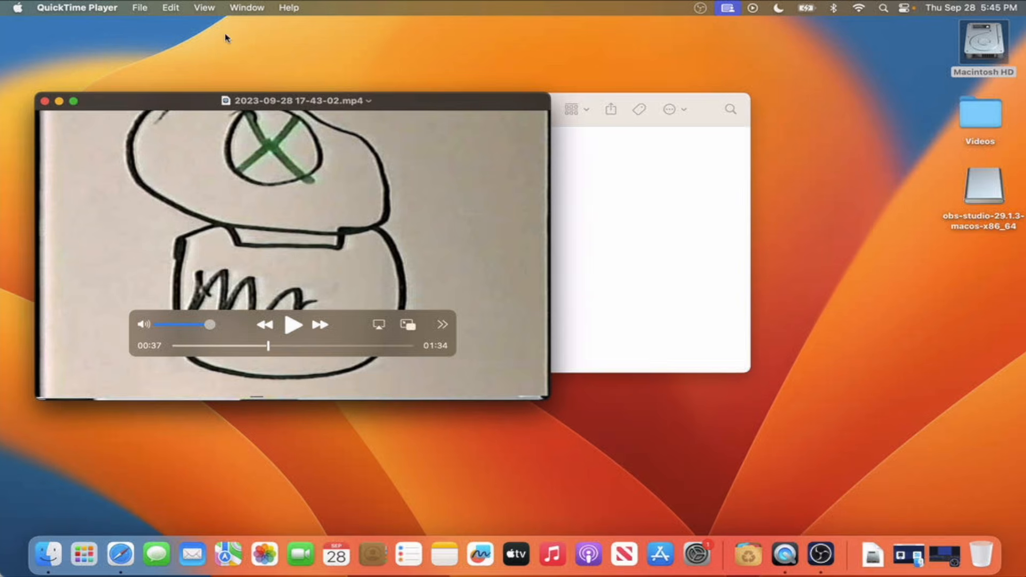
click(204, 7)
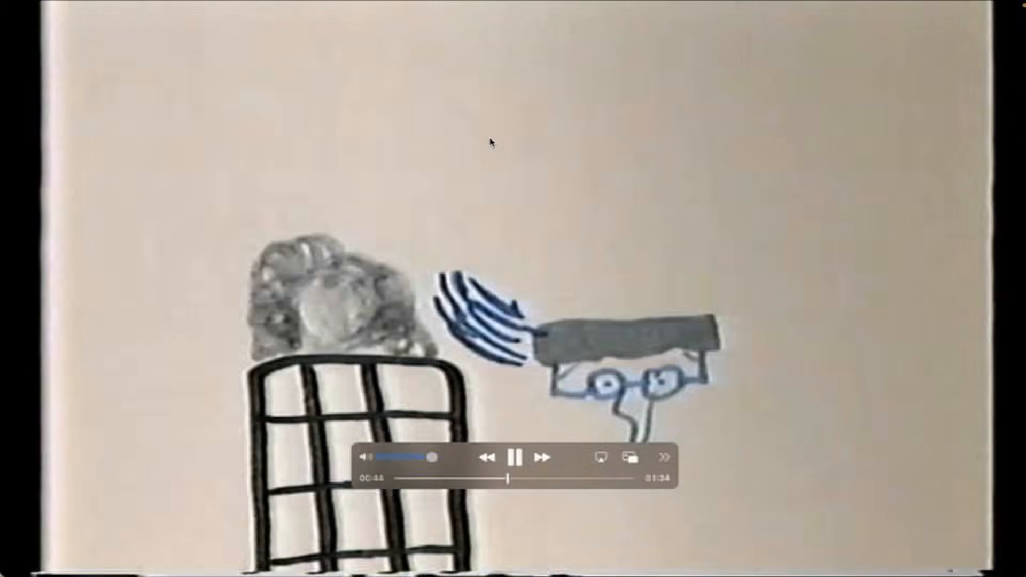
key(Escape)
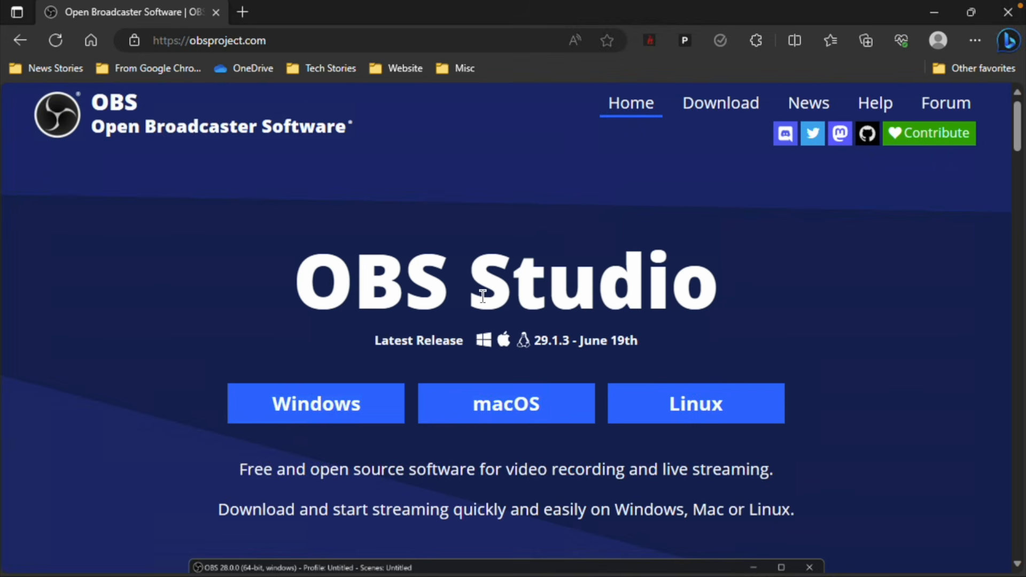
Step: Download and install the Windows version of OBS Studio 29.1.3 from obsproject.com and launch it
click(373, 417)
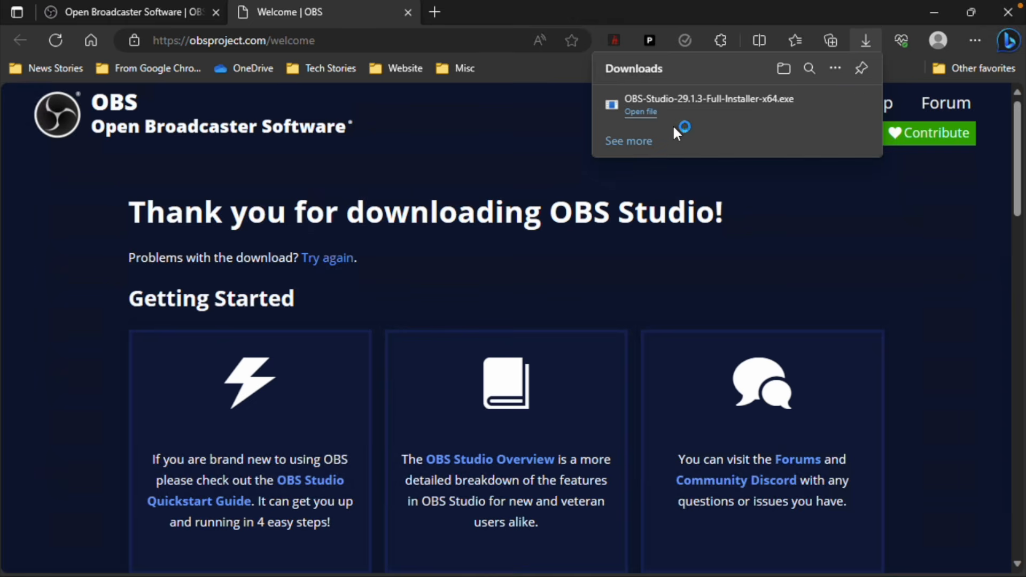
click(452, 408)
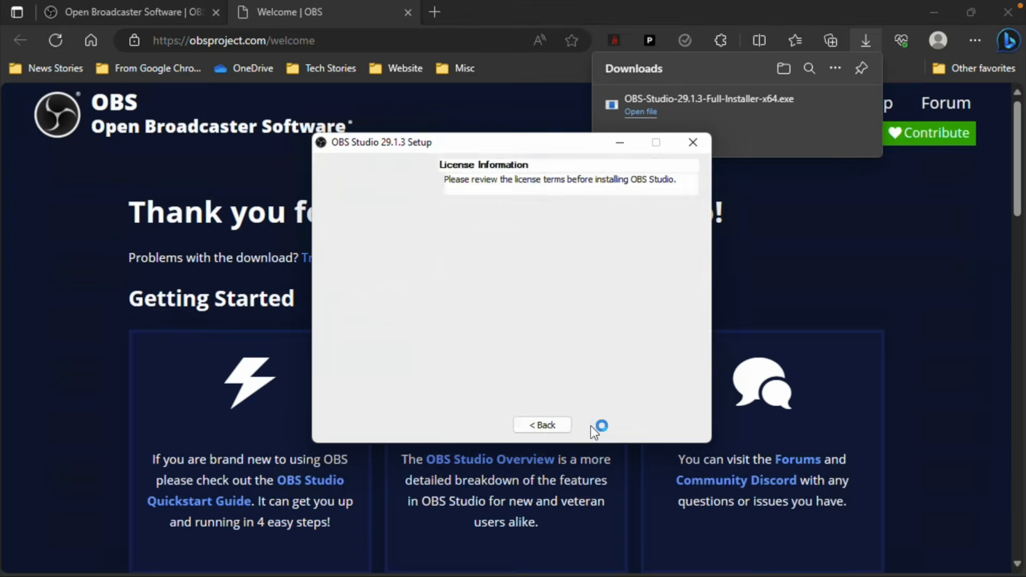
click(599, 425)
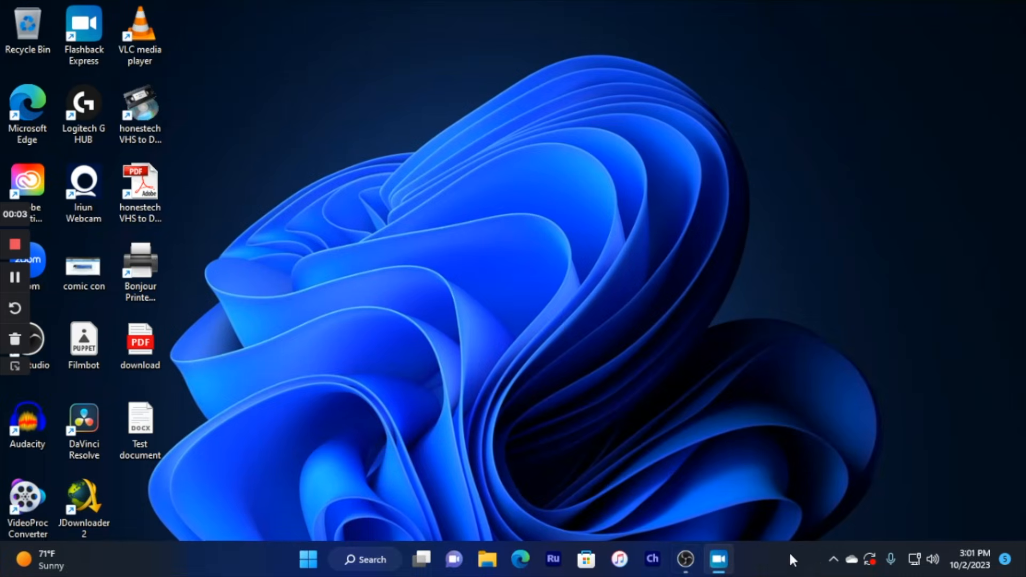
click(687, 561)
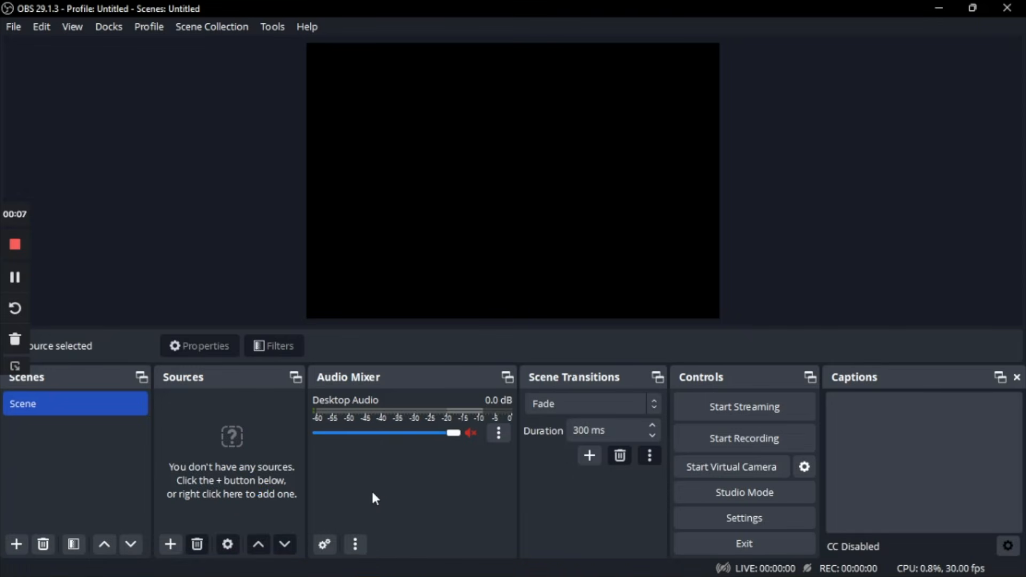
click(278, 26)
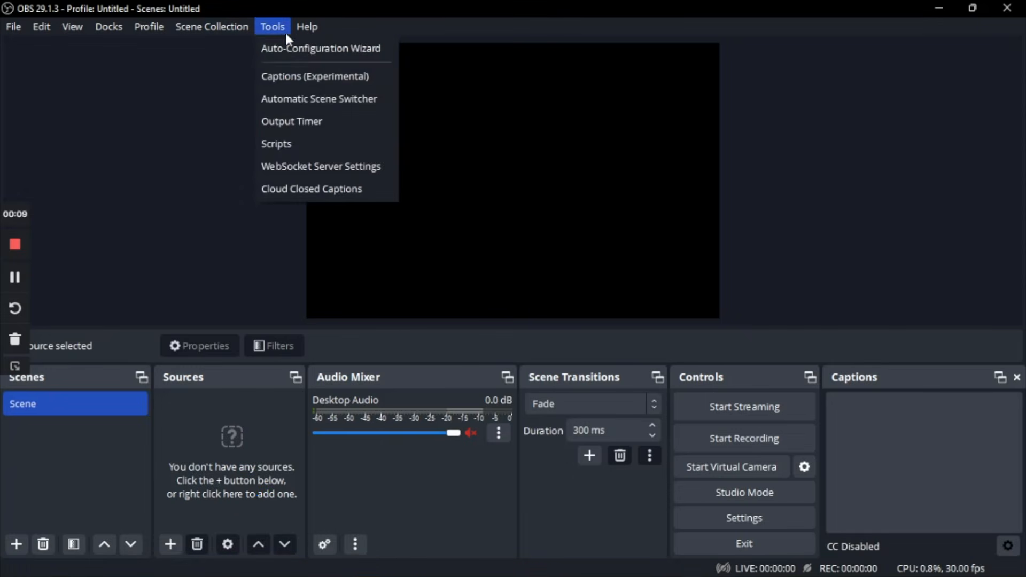
click(296, 50)
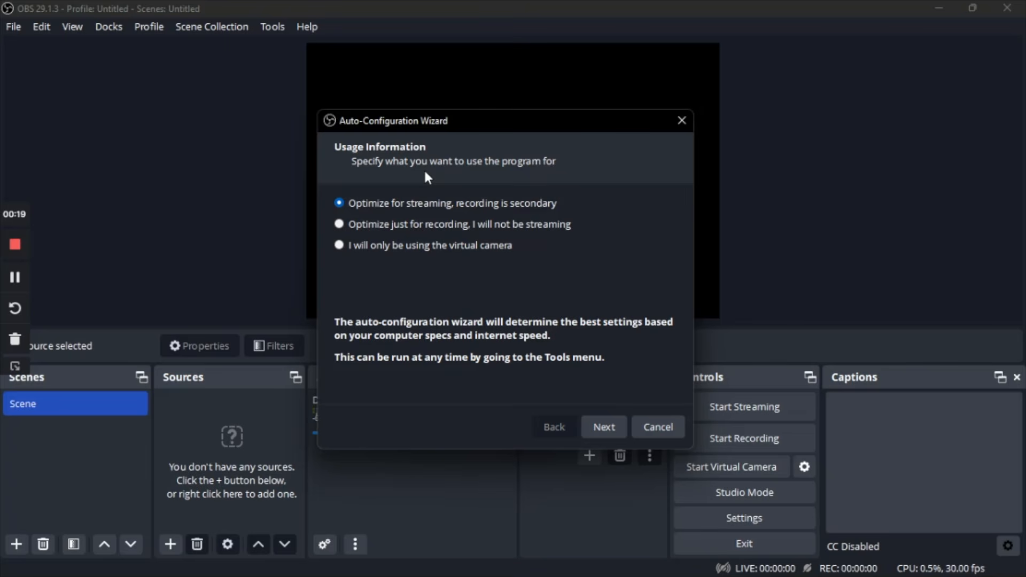
click(661, 435)
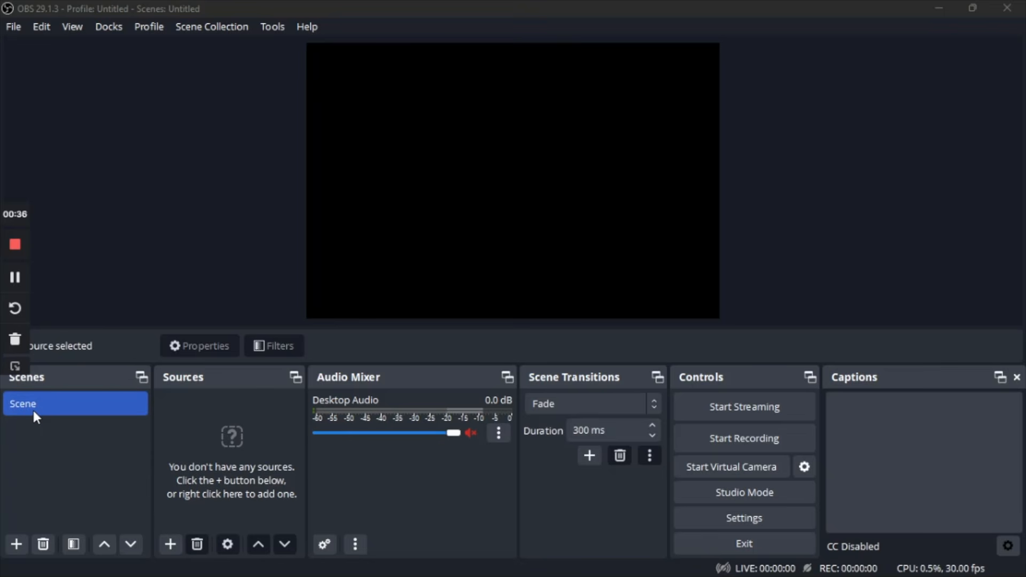
Step: Add a Video Capture Device source named VHS and set its device to AV TO USB2.0
click(170, 544)
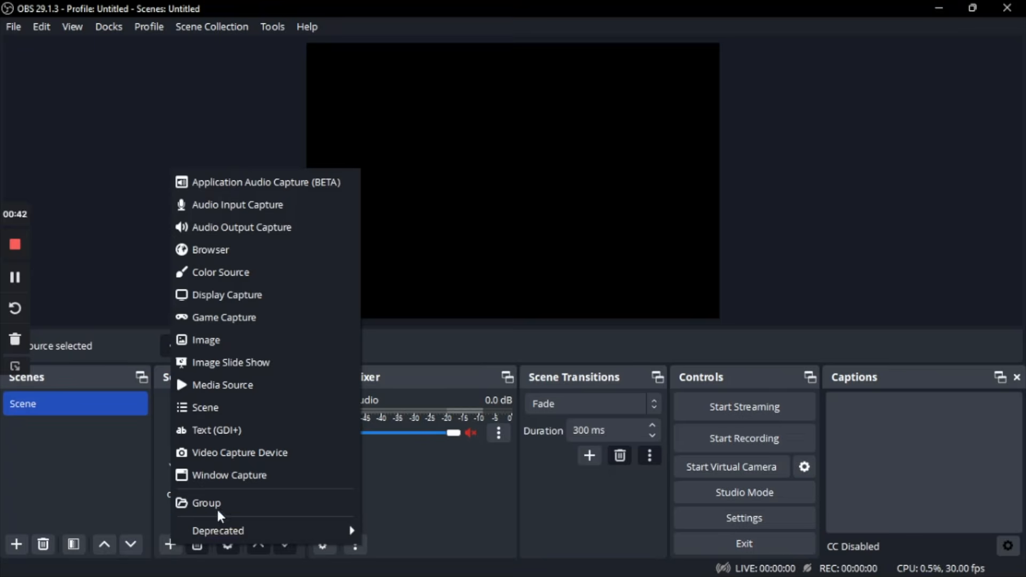
click(228, 458)
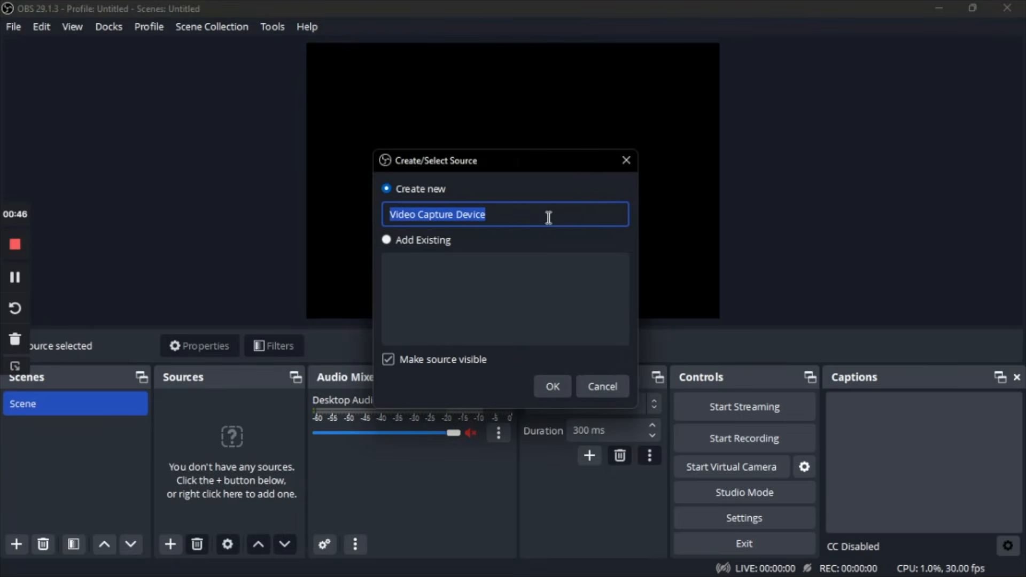
key(BackSpace)
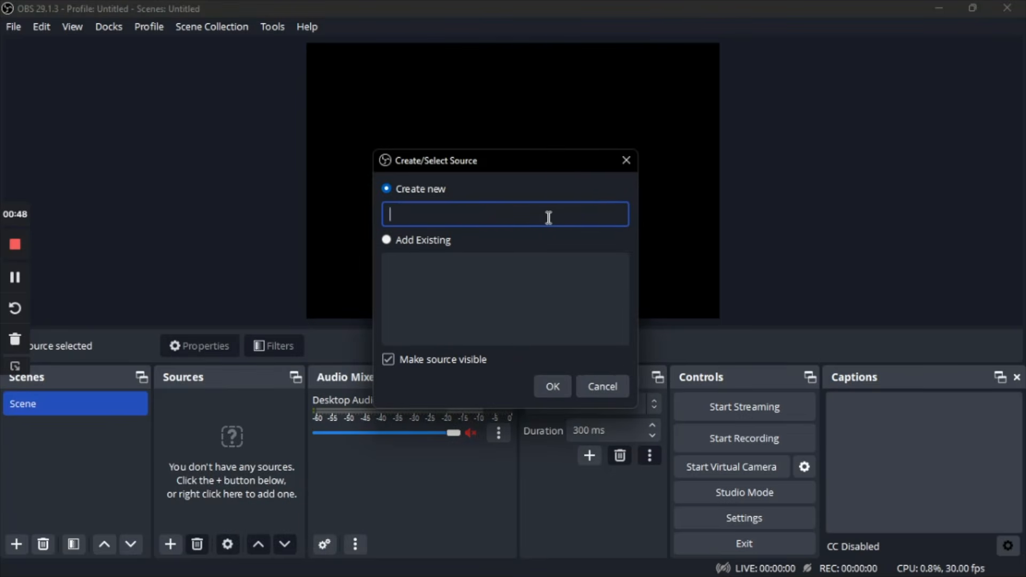
text(V)
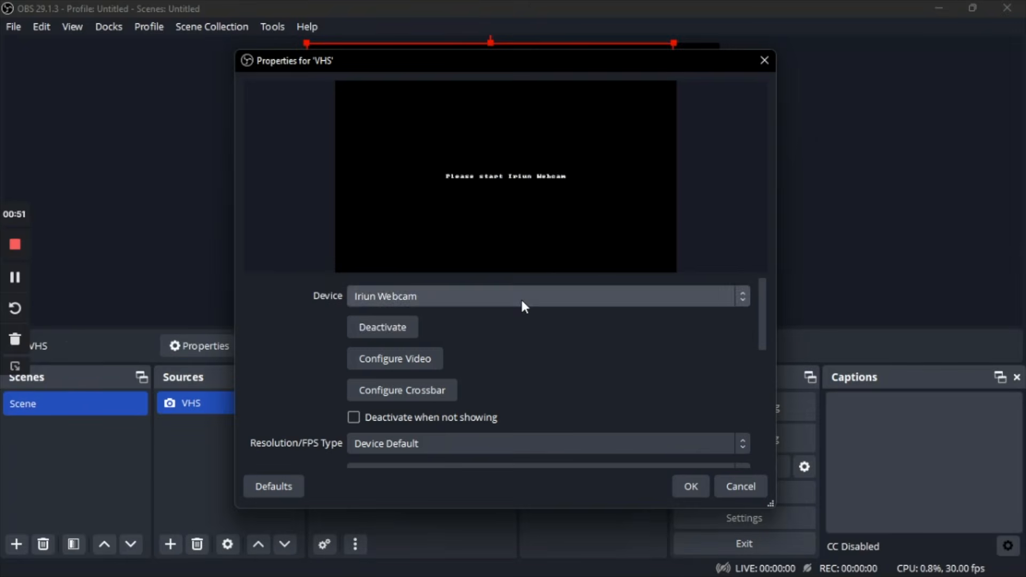
click(521, 297)
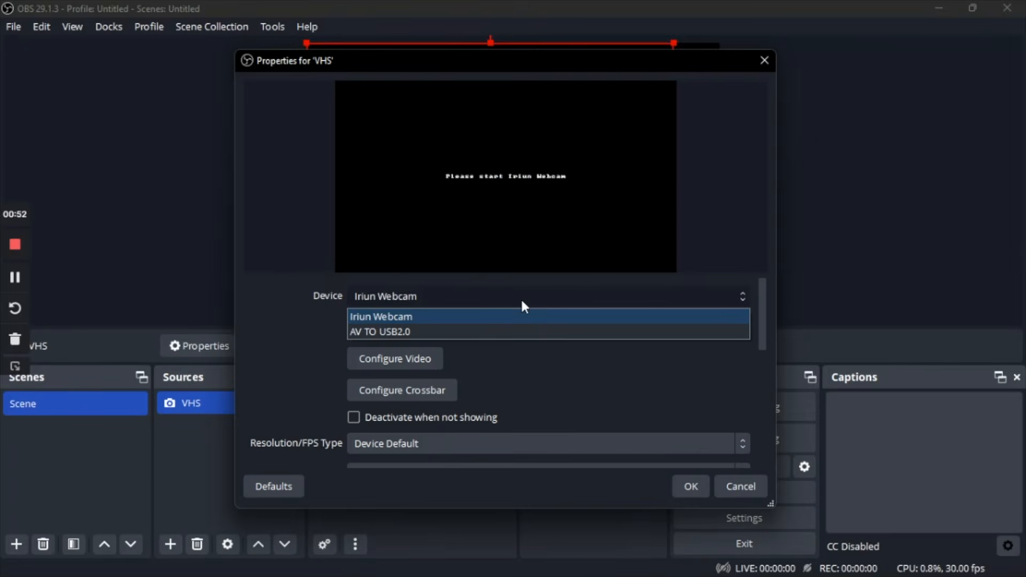
click(522, 332)
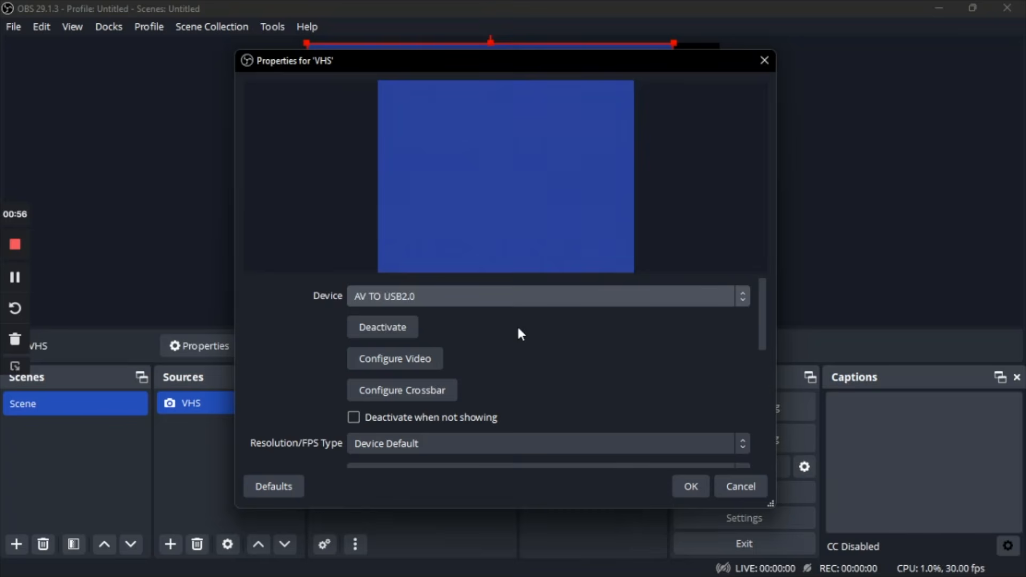
Step: Give the VHS source a custom resolution of 720x480 and a frame rate of 30 FPS, and accept the properties
scroll(536, 381, down, 3)
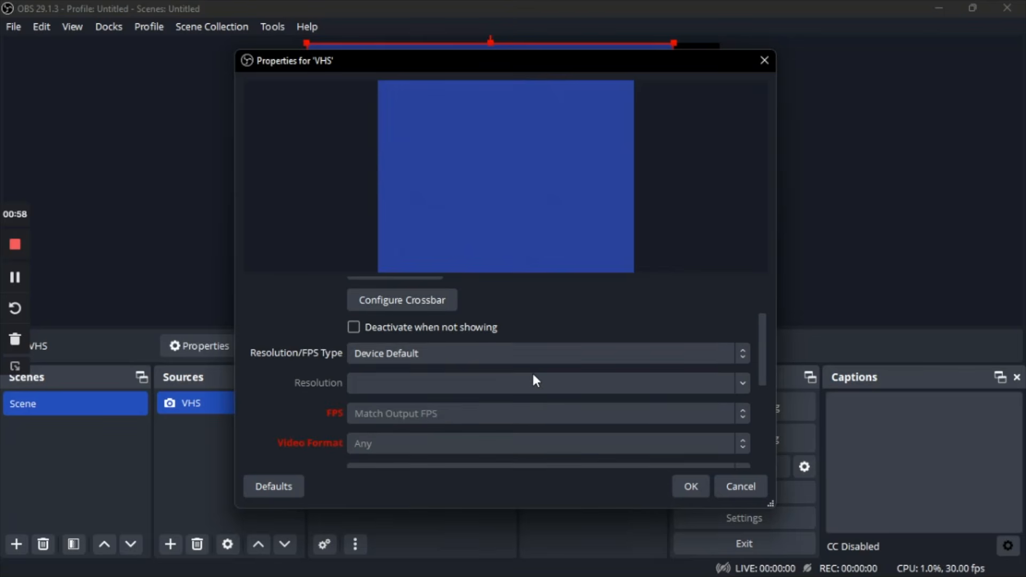
click(484, 355)
click(480, 388)
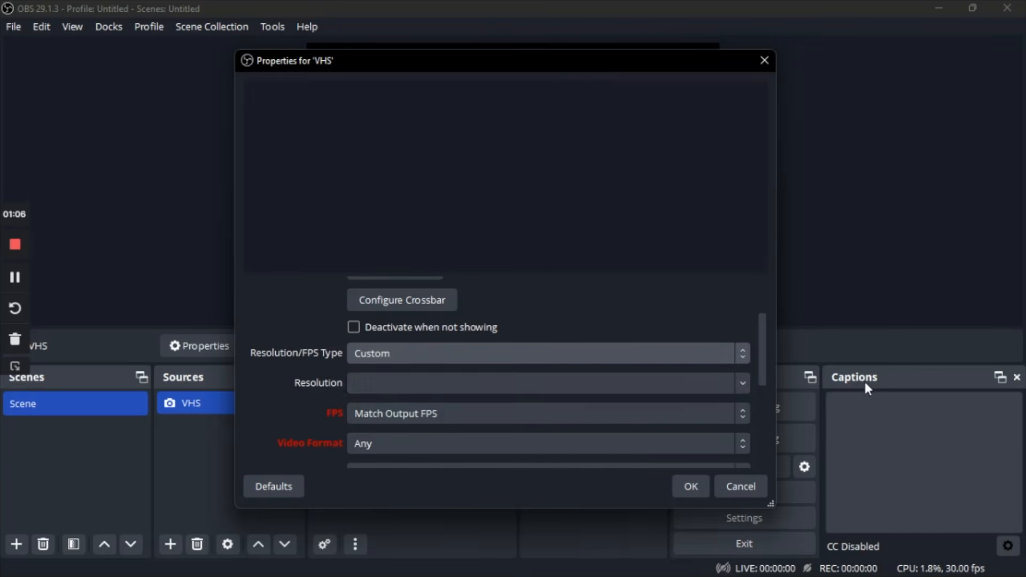
click(742, 383)
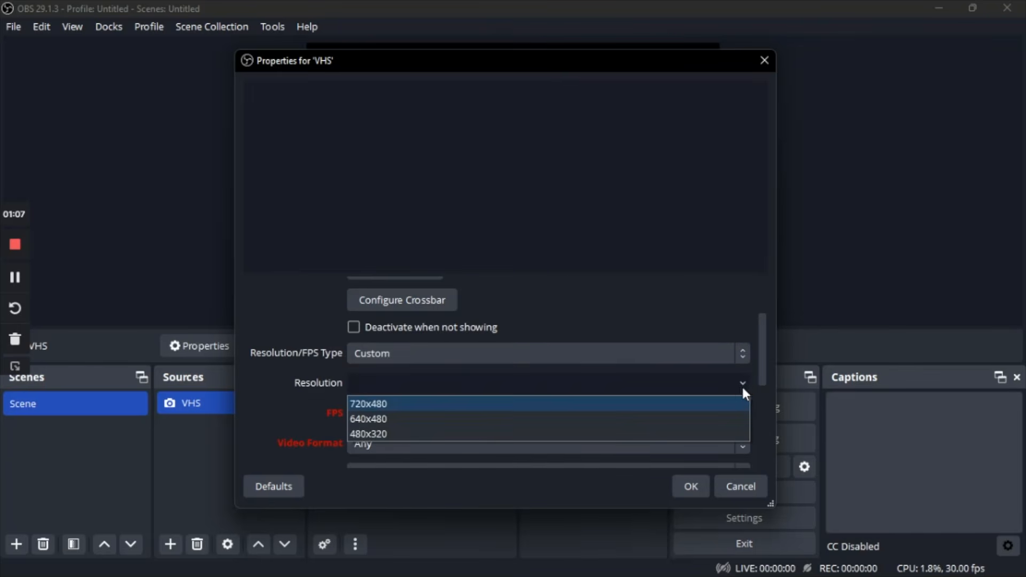
click(635, 404)
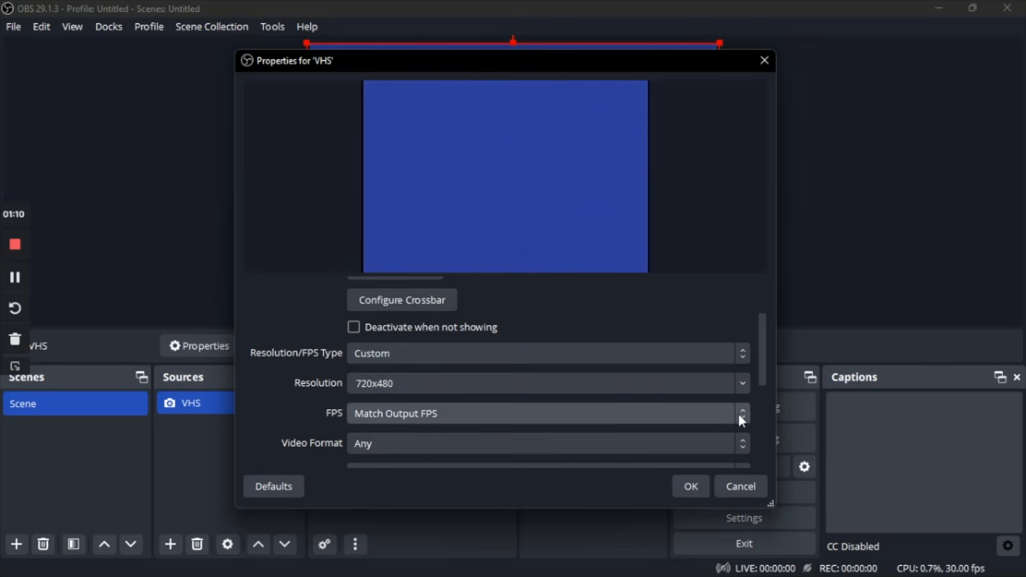
click(739, 415)
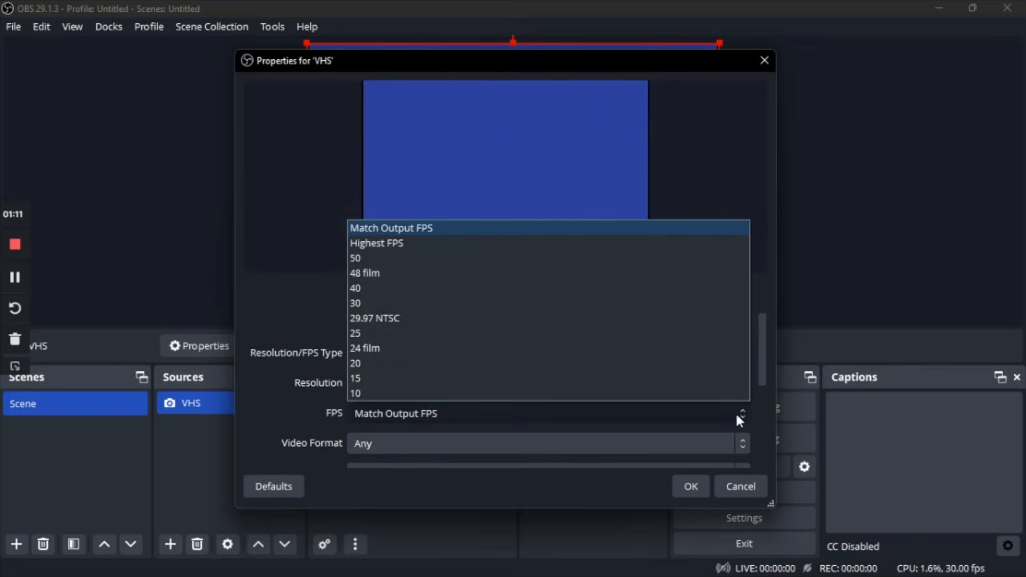
click(626, 303)
scroll(766, 439, down, 1)
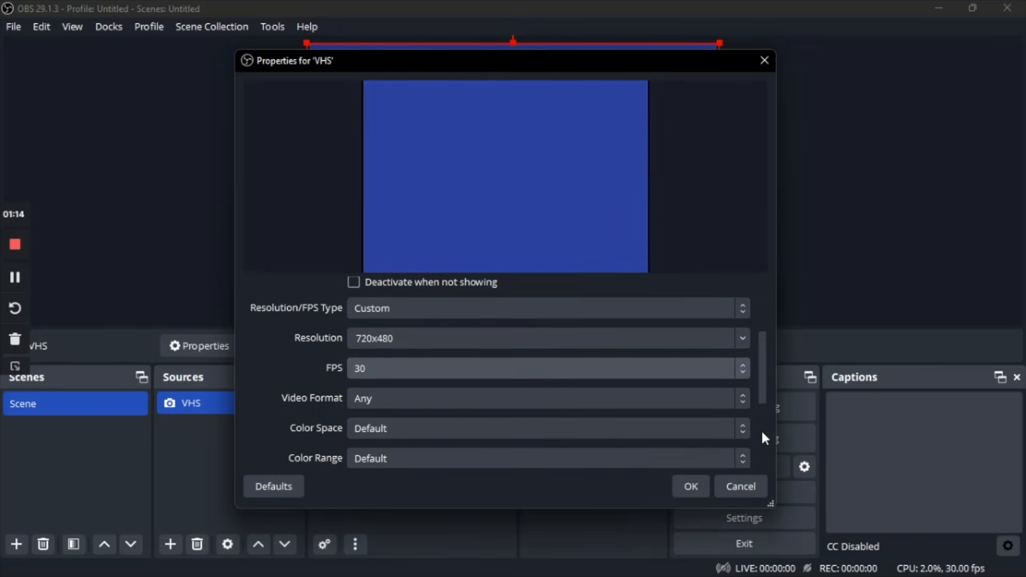
click(691, 487)
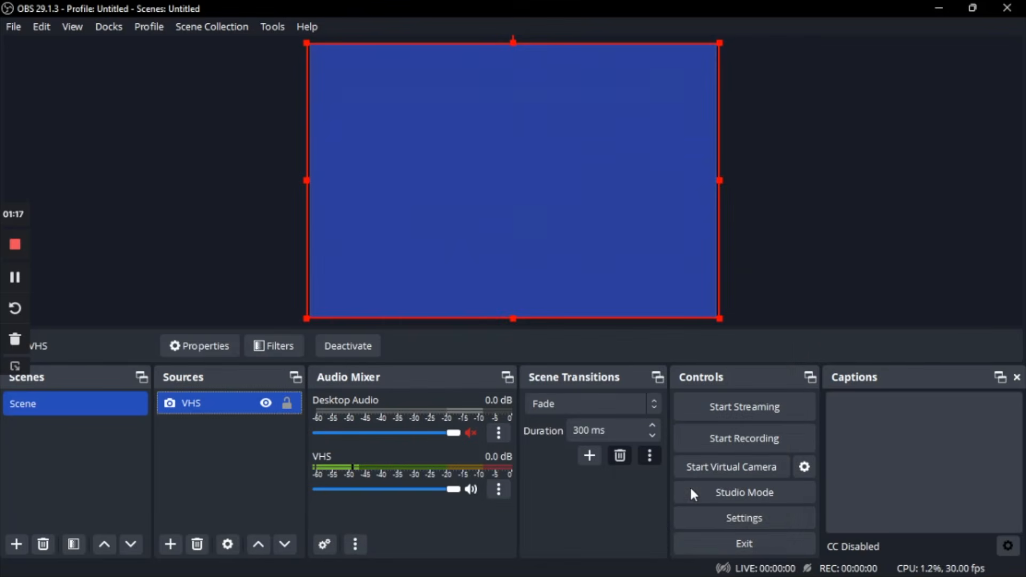
Step: Set the output (scaled) resolution to 720x480 in the video settings and apply it
click(714, 518)
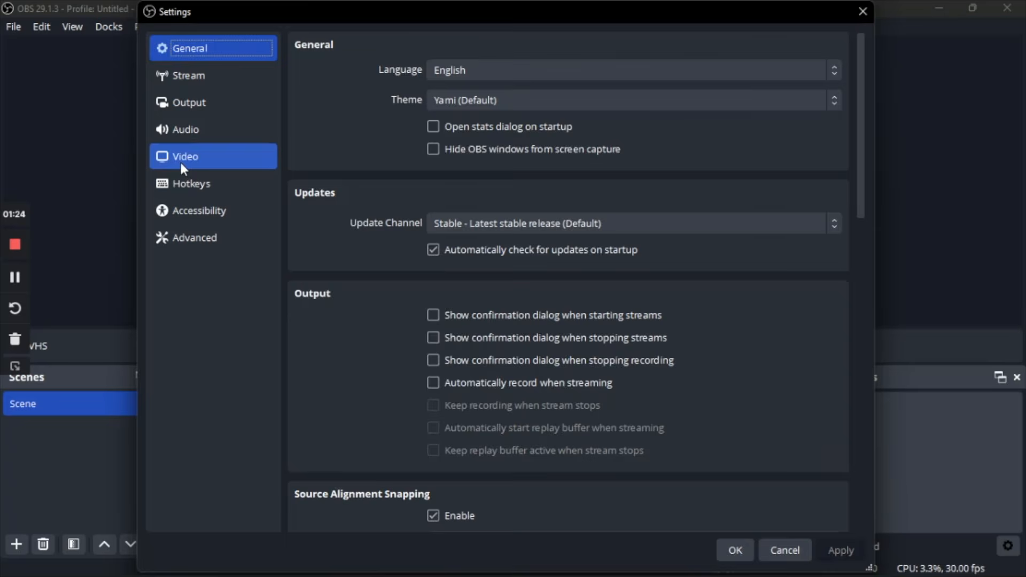
click(181, 162)
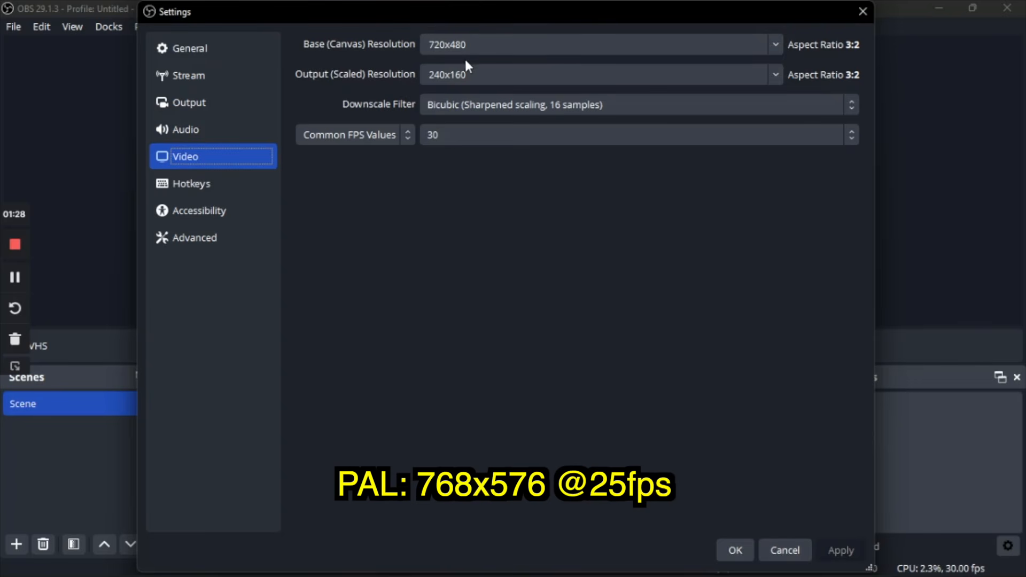
double_click(501, 75)
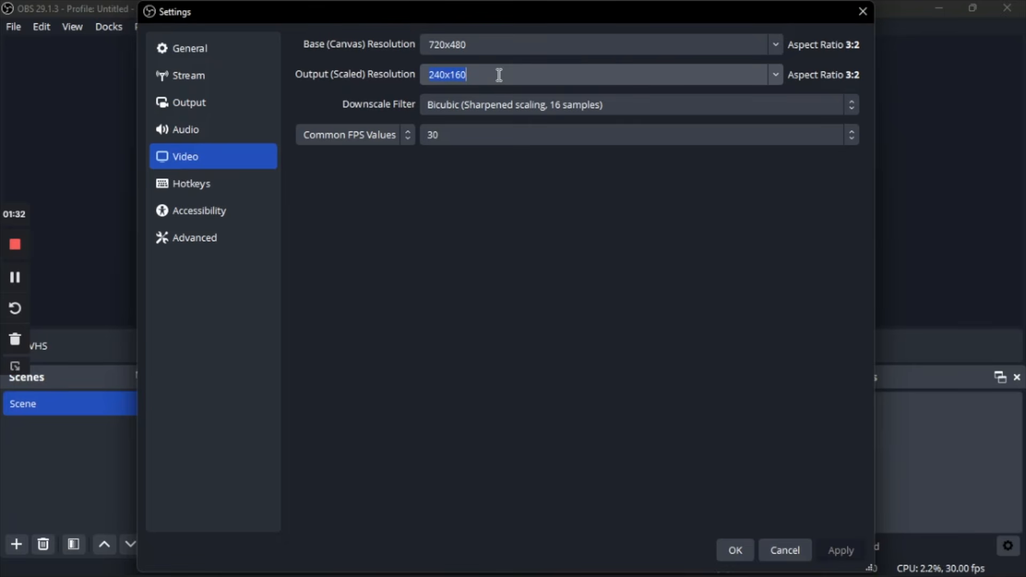
text(720)
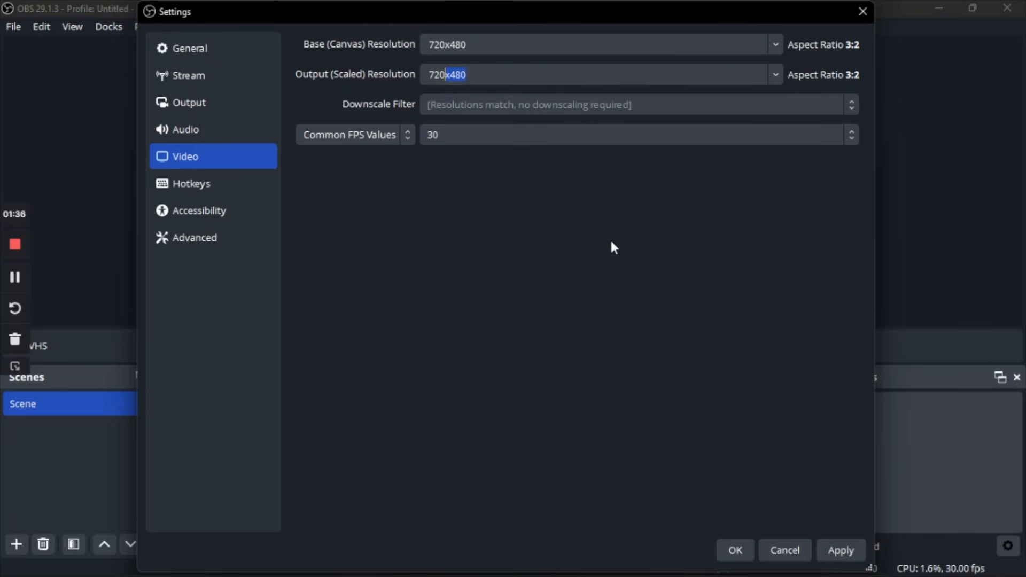
click(846, 549)
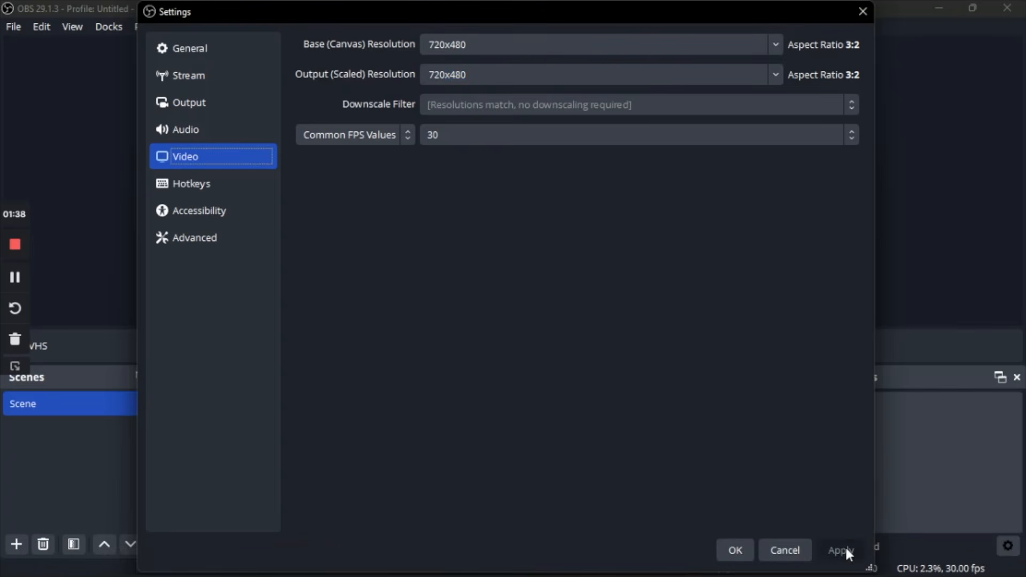
click(738, 550)
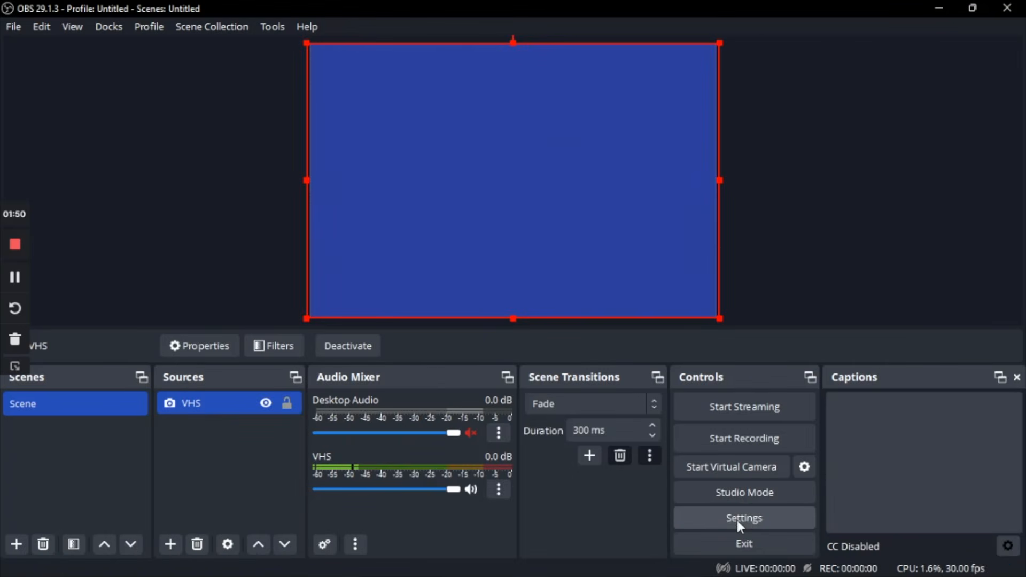
Step: Set Mic/Auxiliary Audio 2 to Microphone (USB2.0 MIC) in the audio settings, apply the change and accept the settings
click(740, 524)
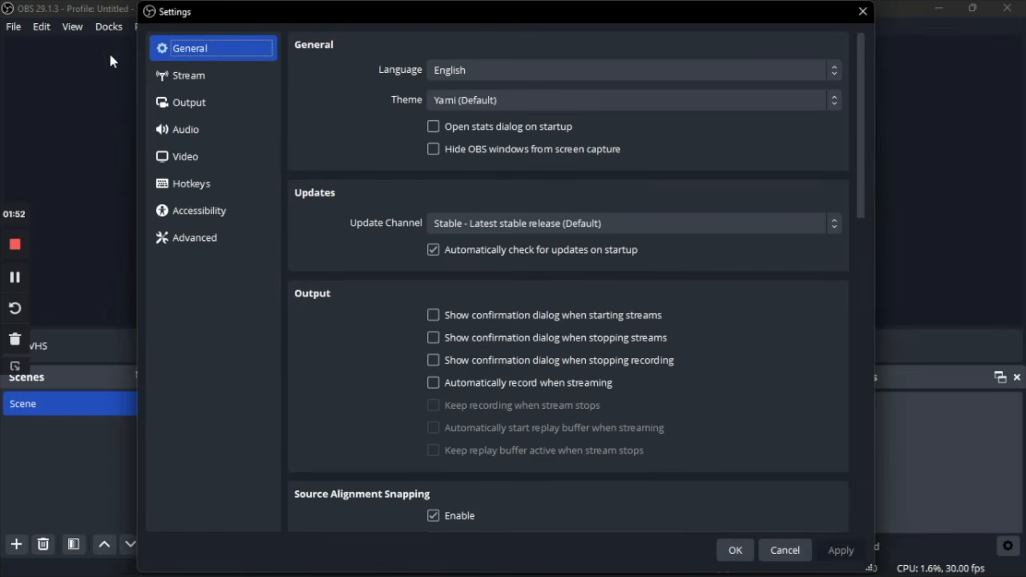
click(178, 133)
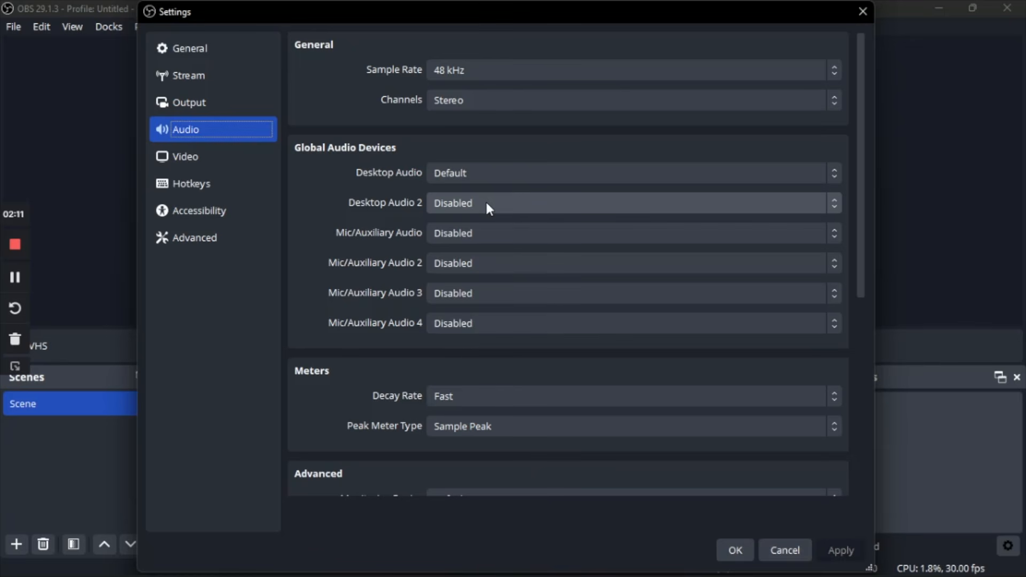
click(501, 238)
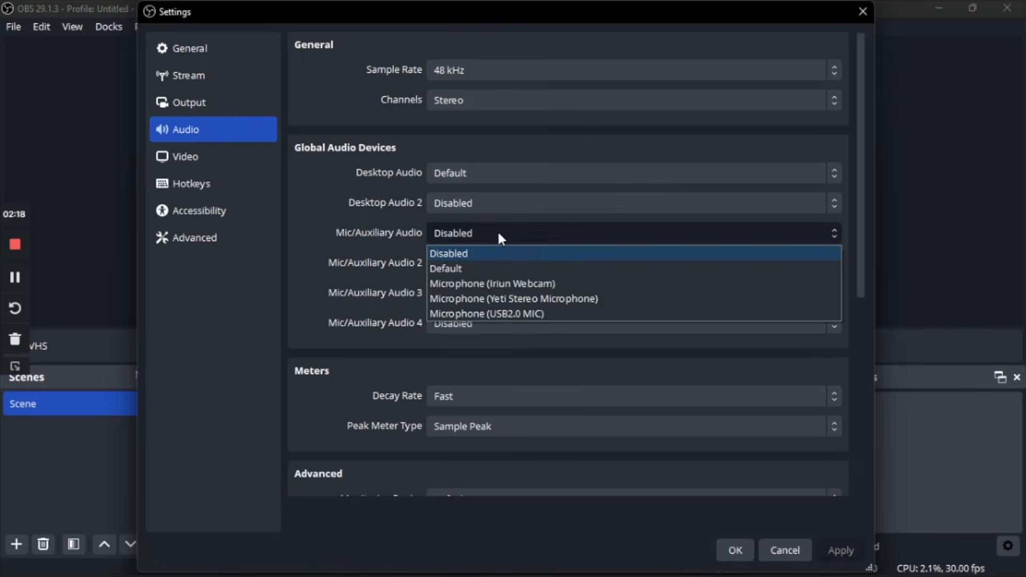
click(500, 235)
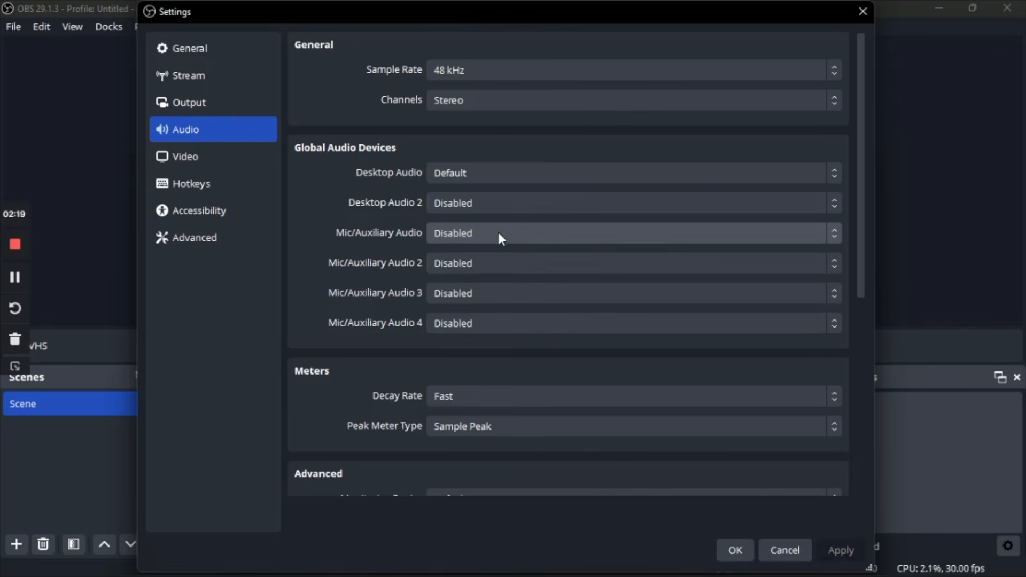
click(513, 267)
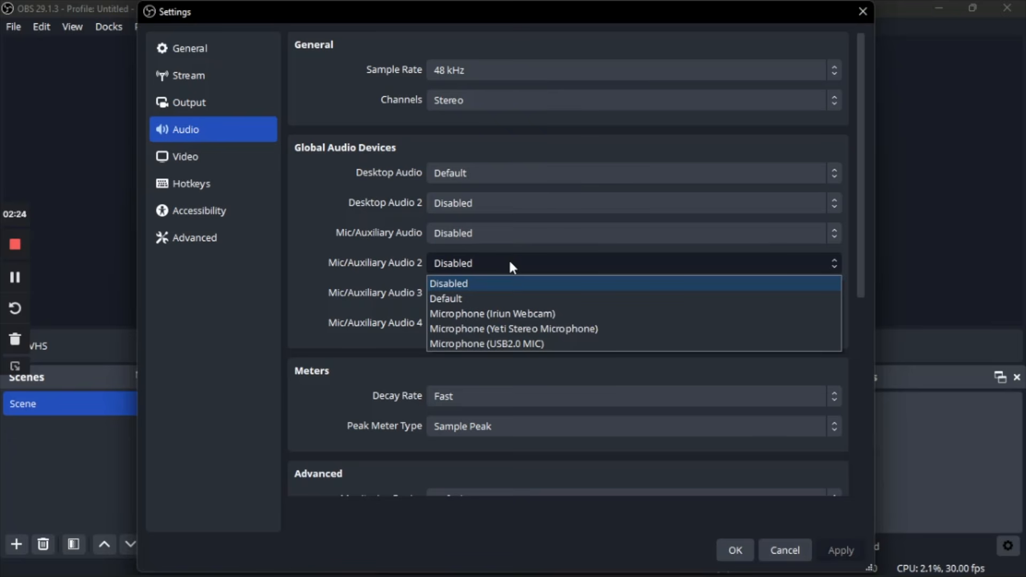
click(521, 345)
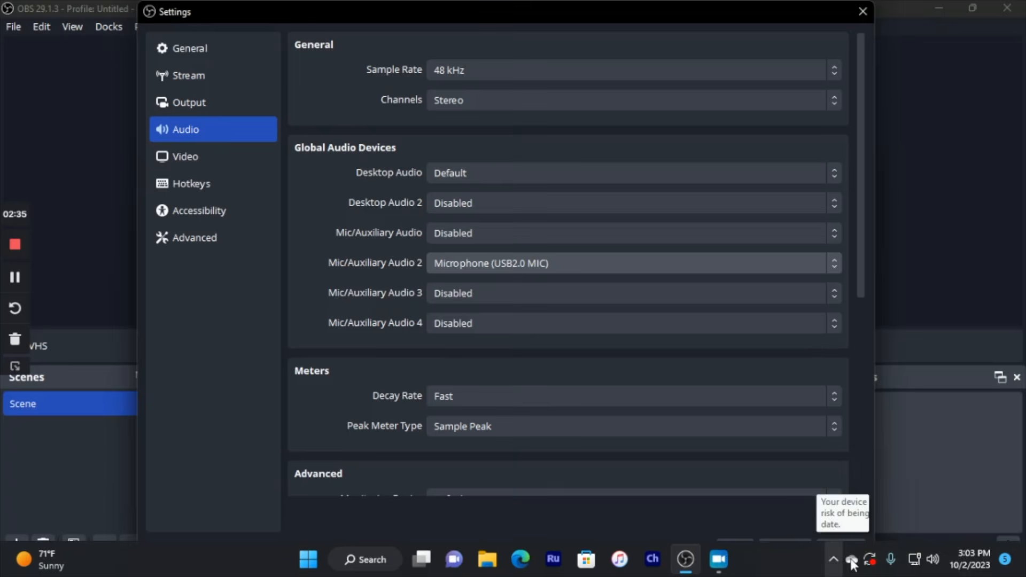
click(844, 548)
click(736, 551)
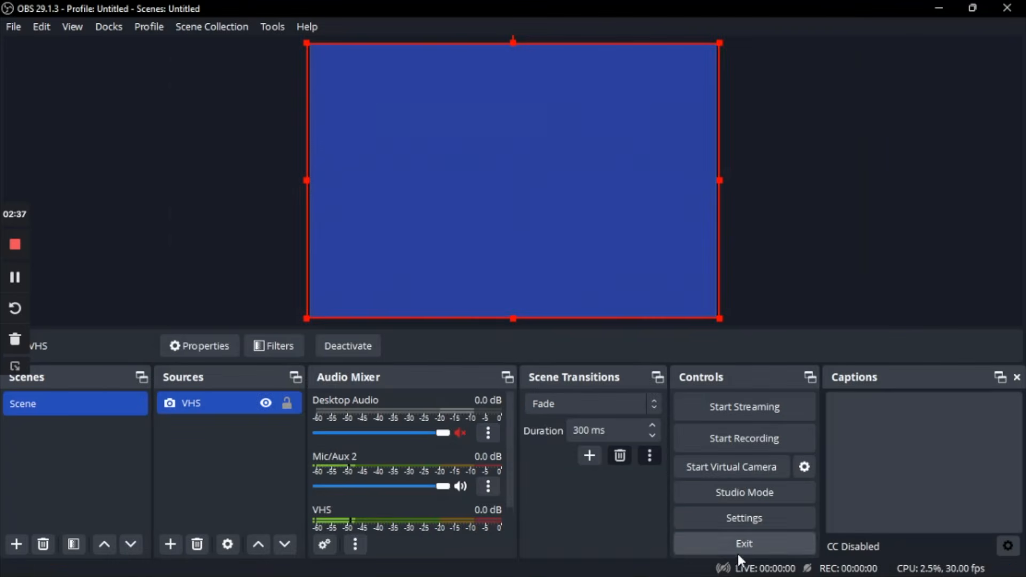
Step: In the Advanced Audio Properties, keep only track 1 enabled for Mic/Aux 2 and disable all tracks for VHS
scroll(491, 460, down, 2)
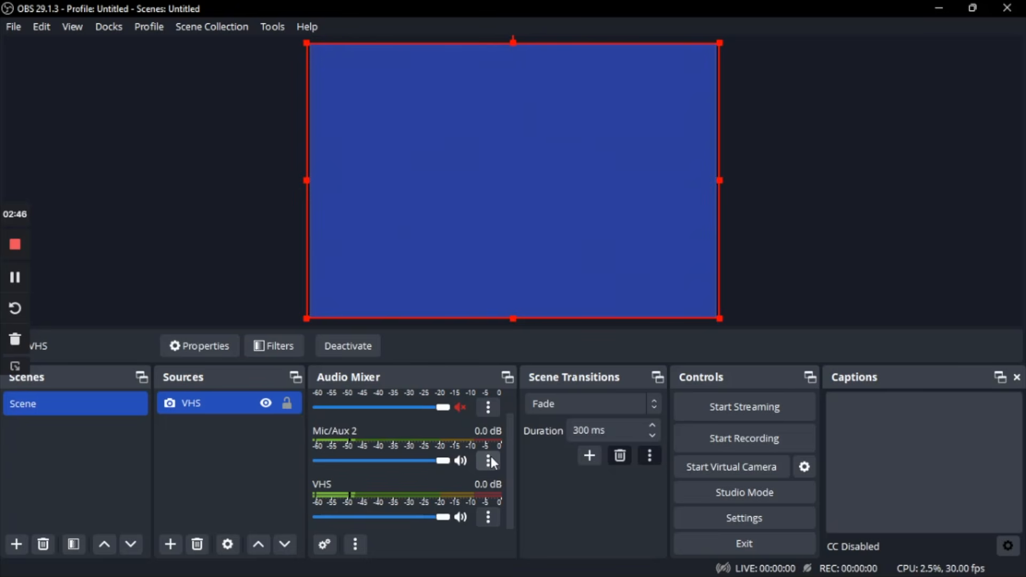
click(489, 461)
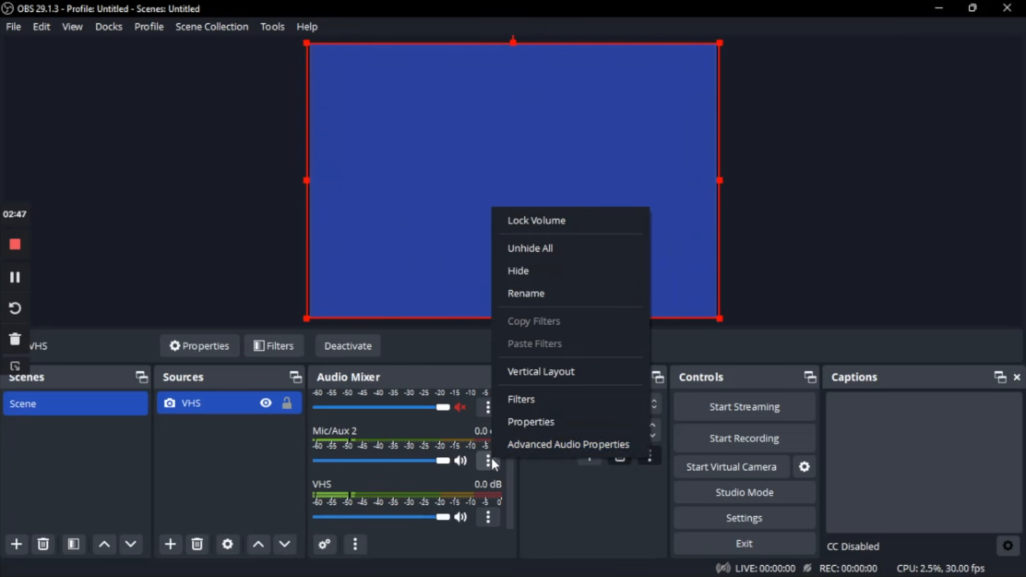
click(547, 454)
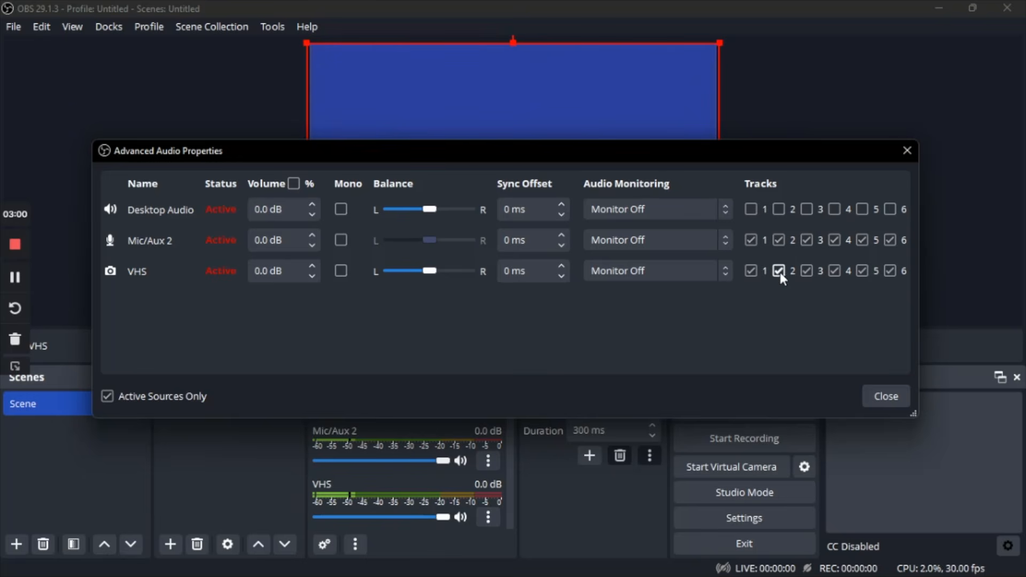
click(780, 241)
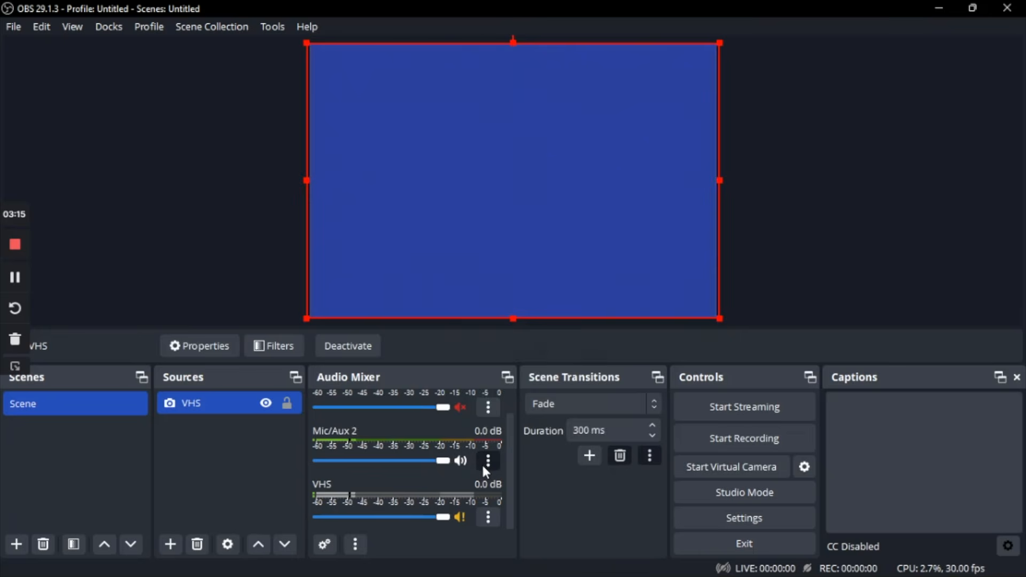
Step: Set the audio monitoring of Mic/Aux 2 to Monitor and Output and close the Advanced Audio Properties
click(488, 462)
click(540, 452)
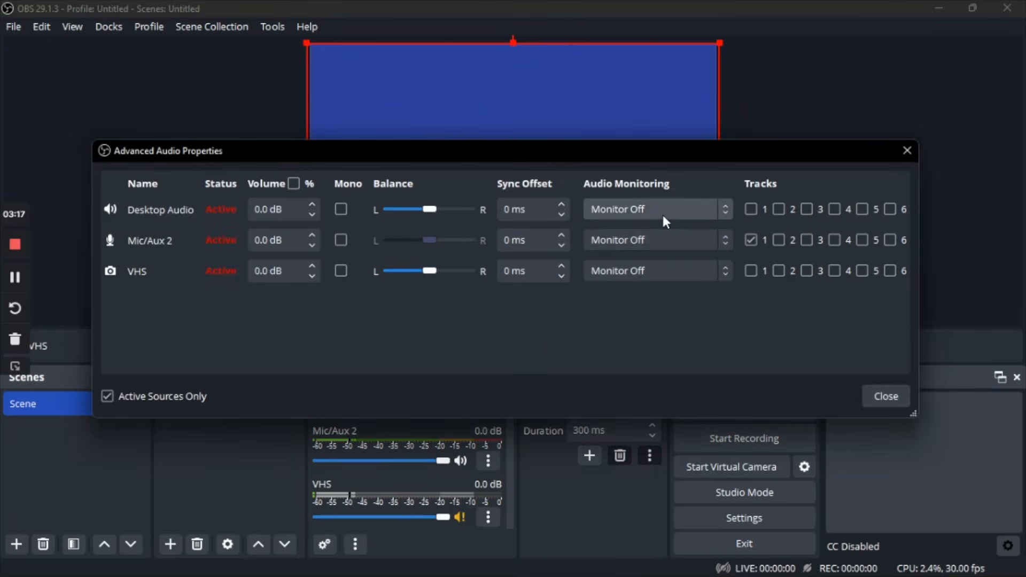
click(655, 238)
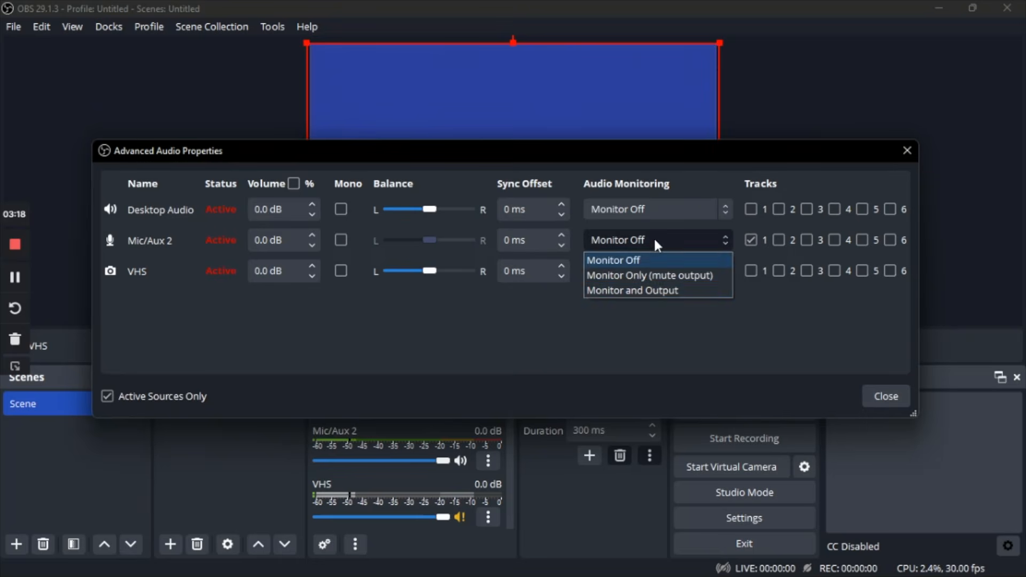
click(651, 292)
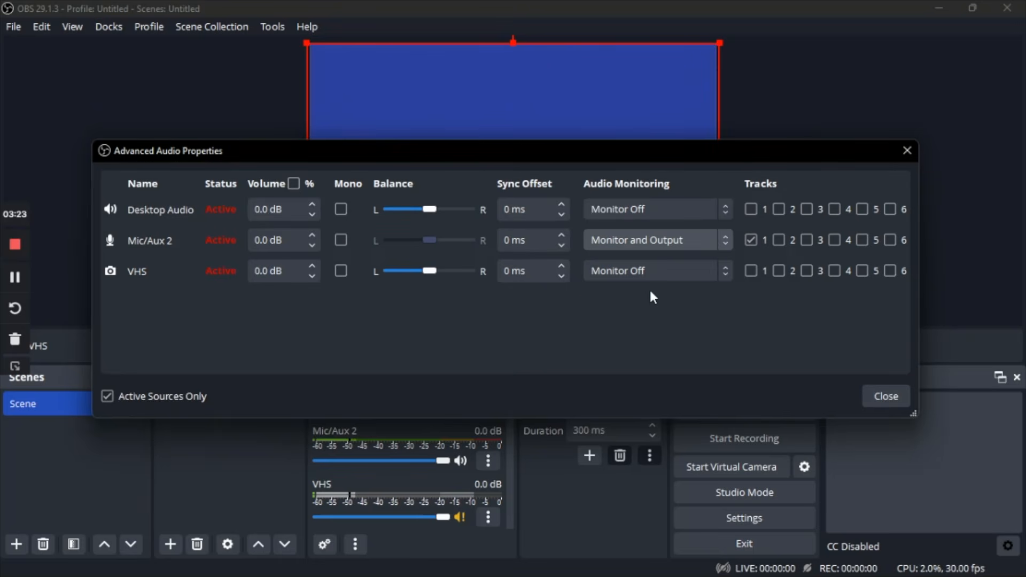
click(867, 404)
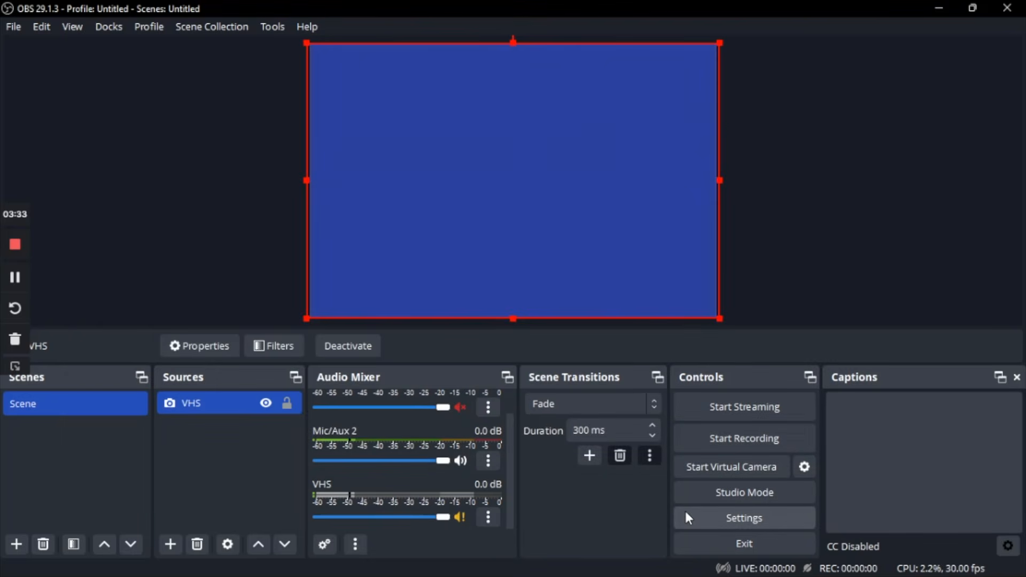
Step: Select the Advanced output mode and review the available audio and video encoders in the recording settings
click(687, 517)
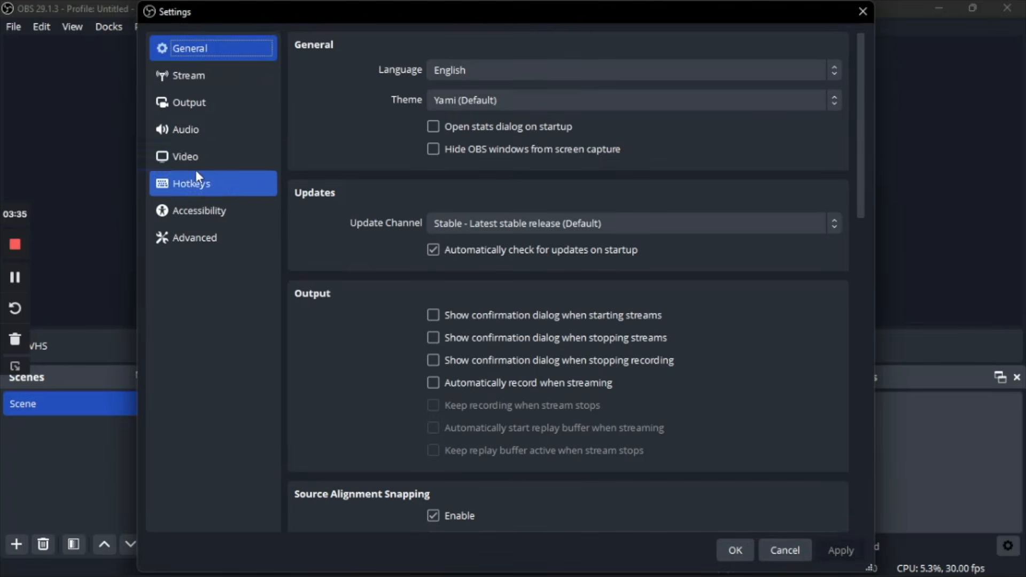
click(196, 110)
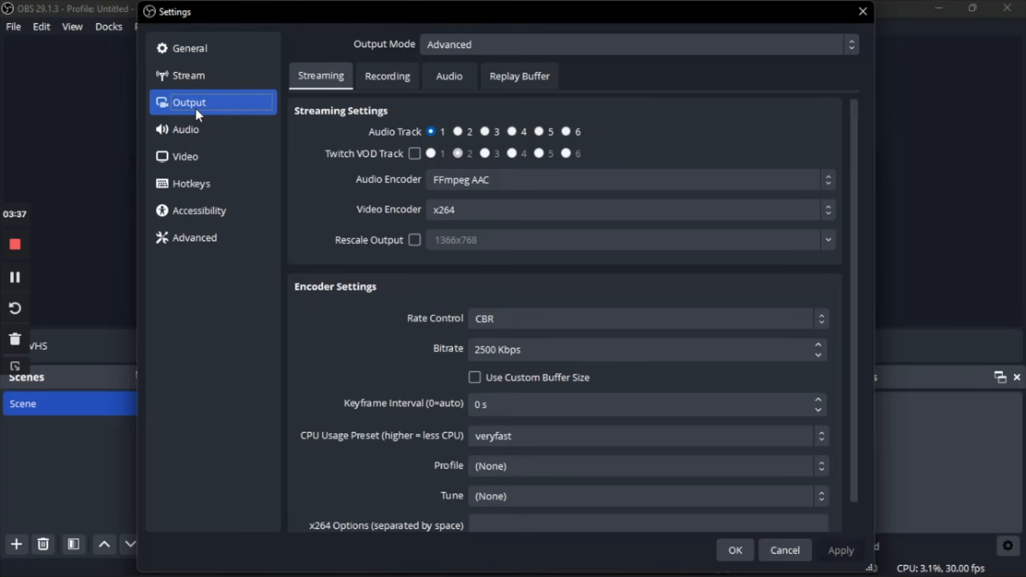
click(497, 44)
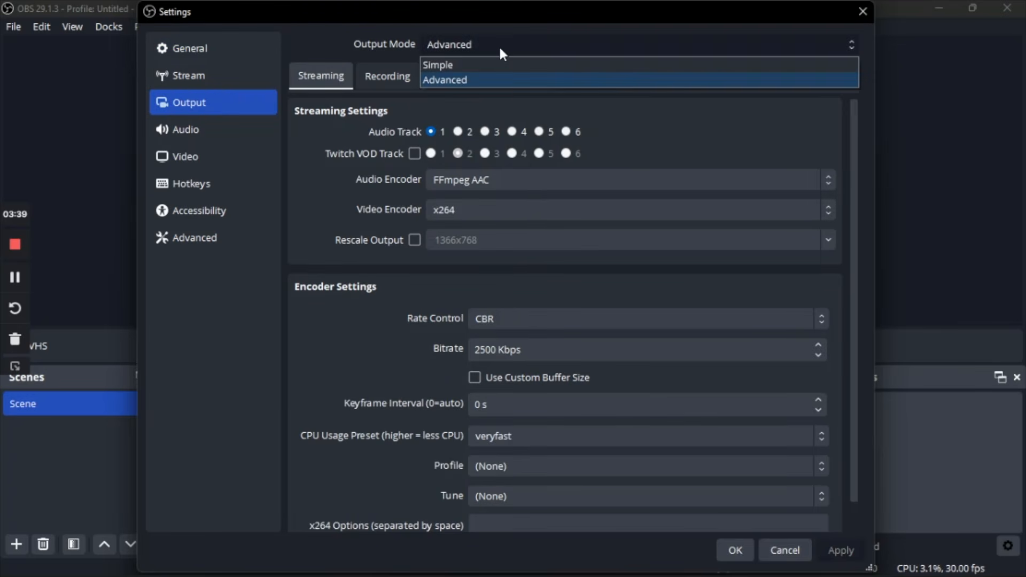
click(505, 80)
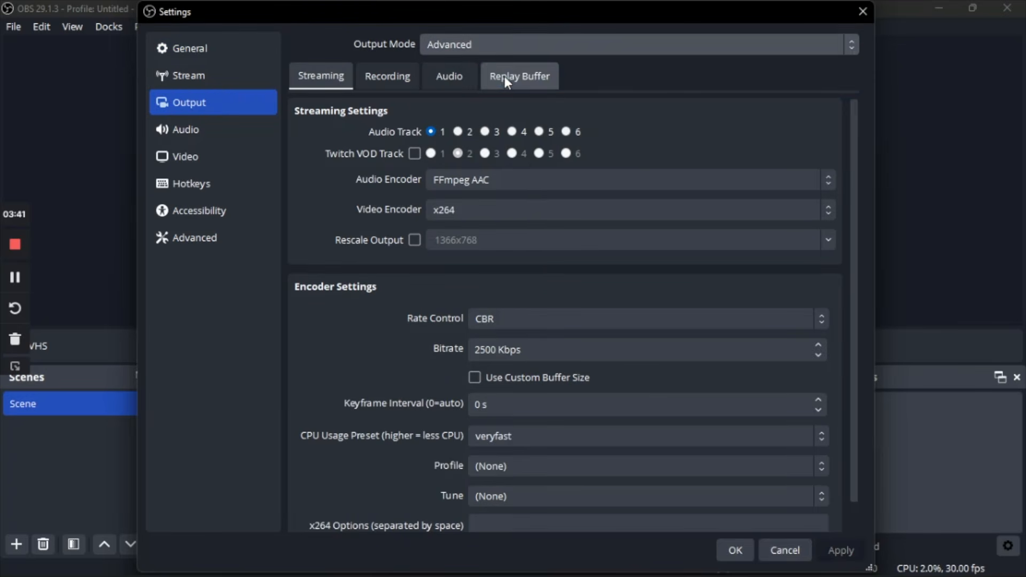
click(385, 79)
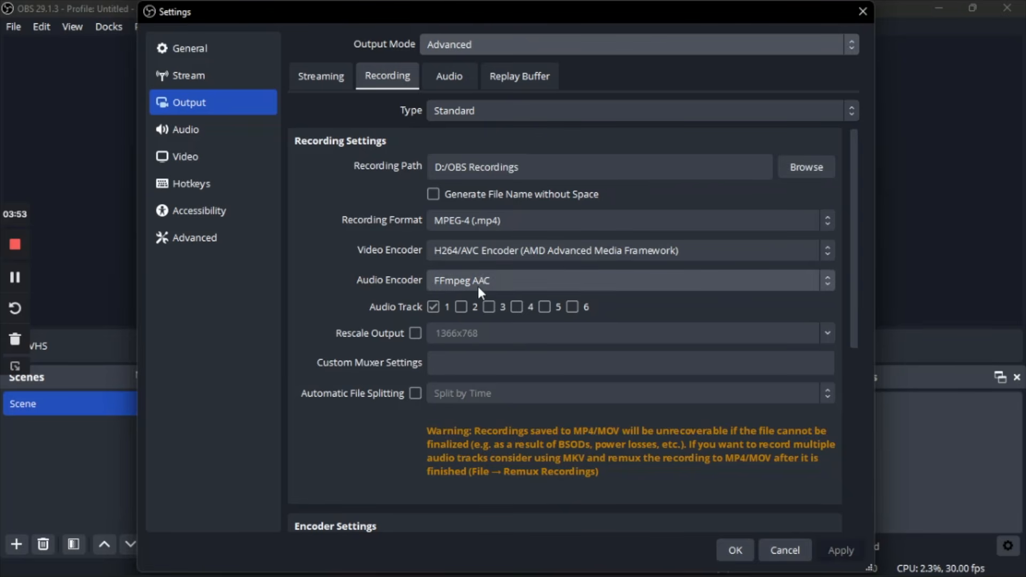
click(528, 281)
click(526, 280)
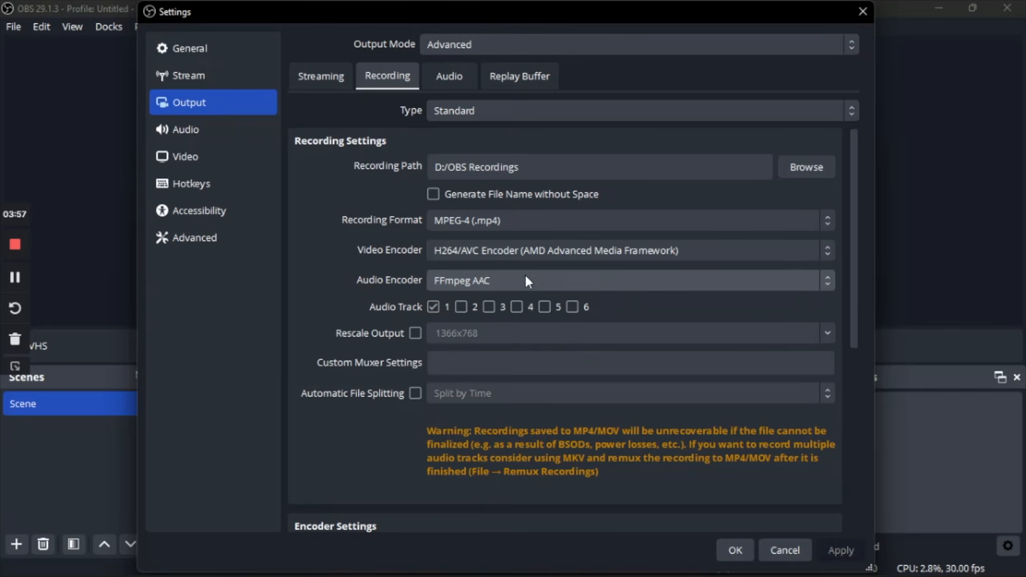
click(519, 252)
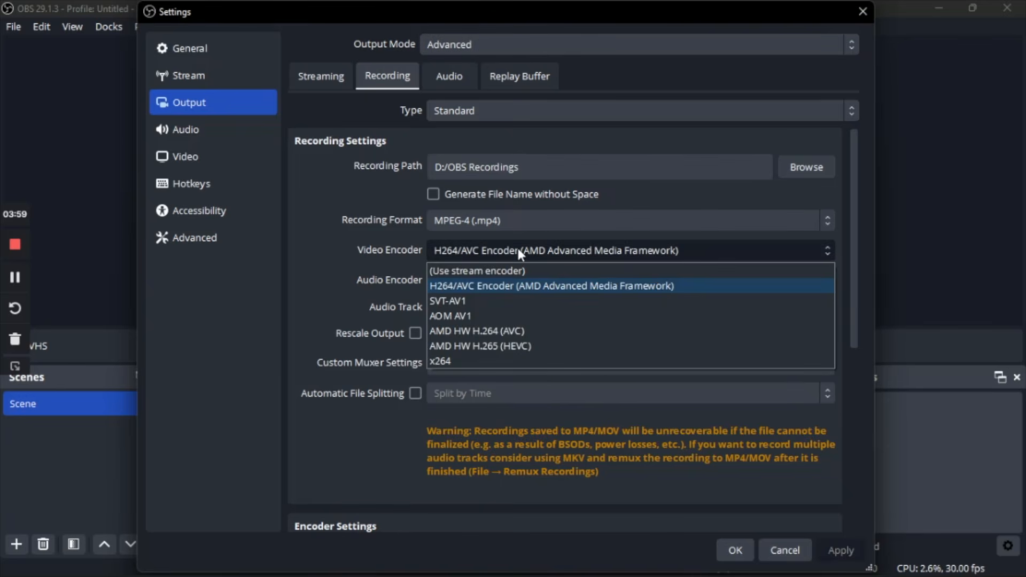
click(517, 247)
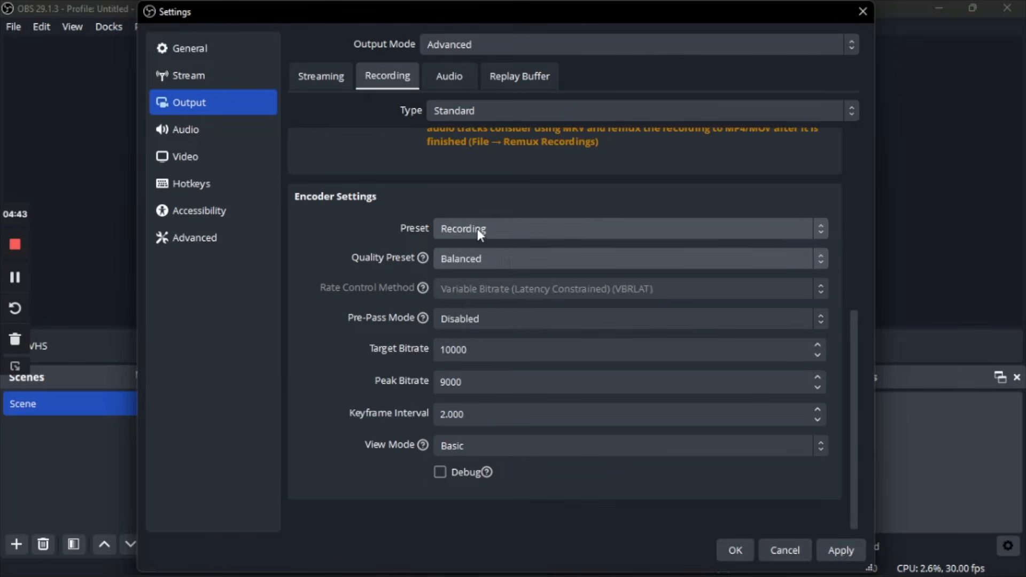
Step: Select the Recording preset in the recording's encoder settings, apply the change and accept the settings
click(477, 229)
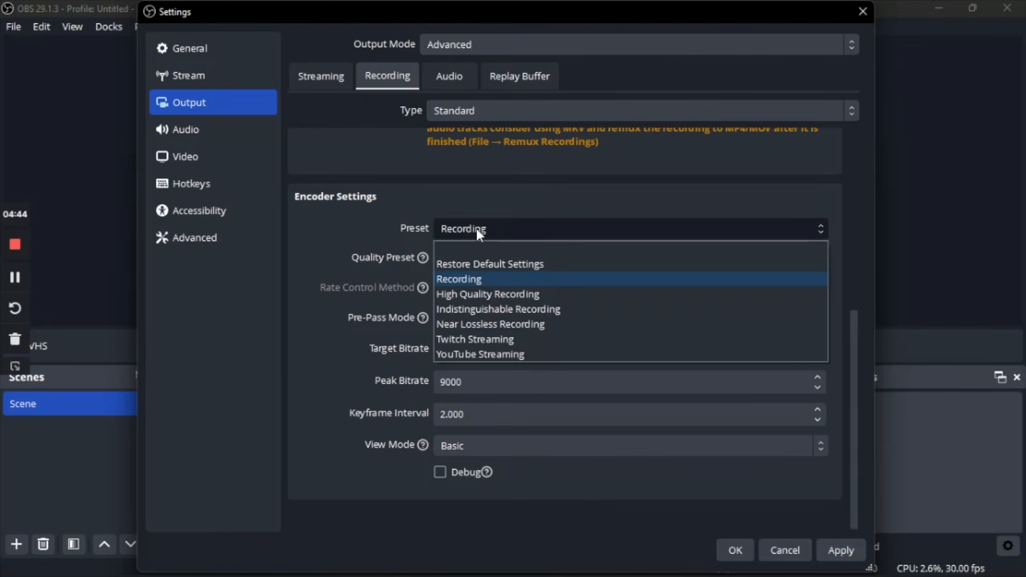
click(479, 278)
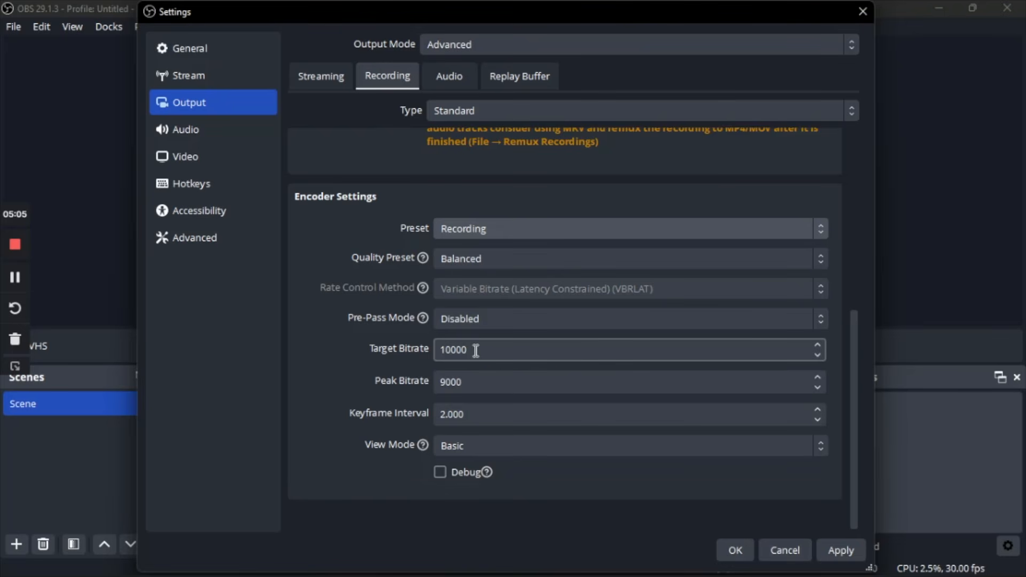
click(839, 556)
click(737, 550)
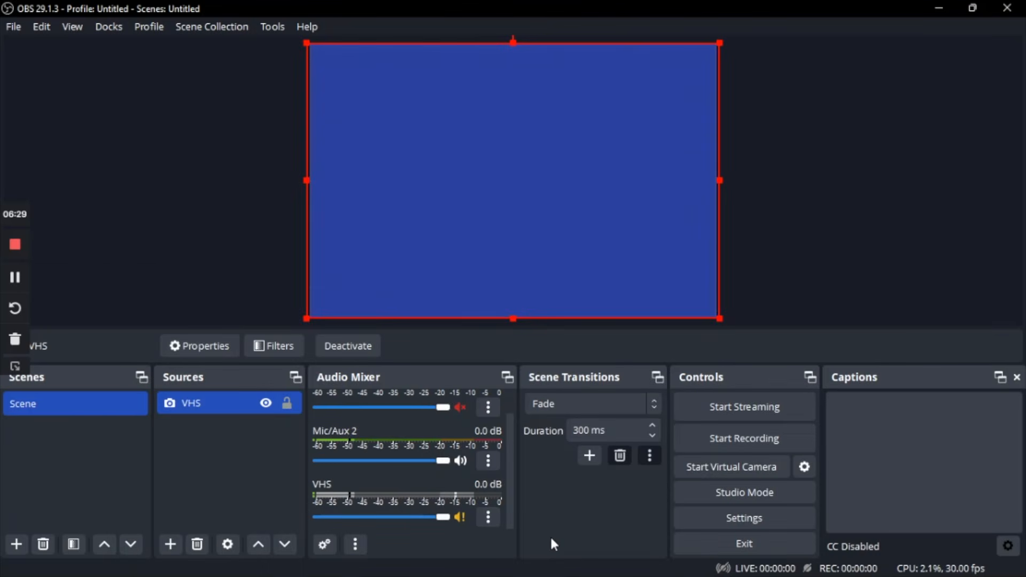
Step: Record a short test clip of the VHS tape and stop the recording
click(717, 442)
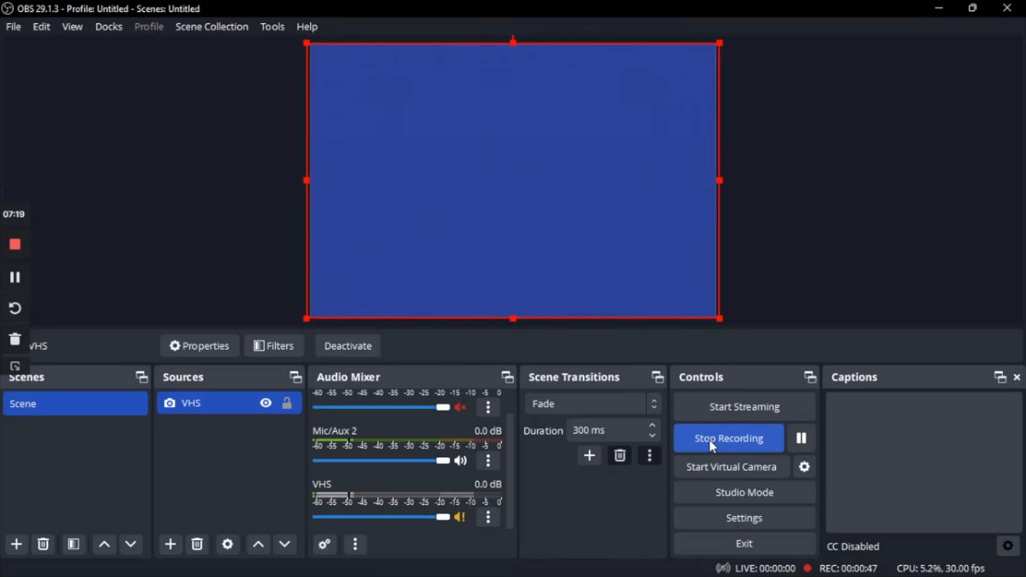
click(710, 441)
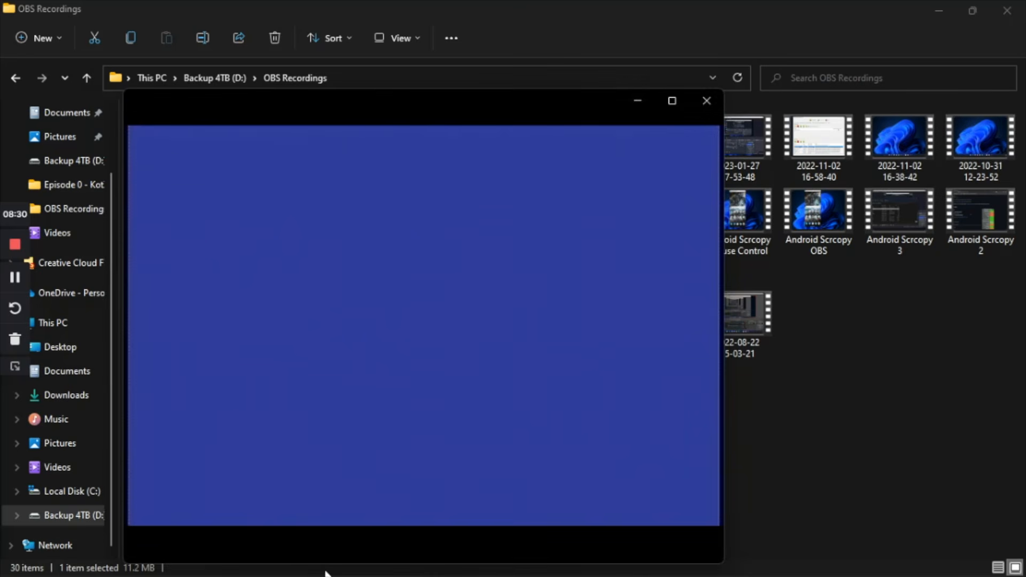
click(337, 488)
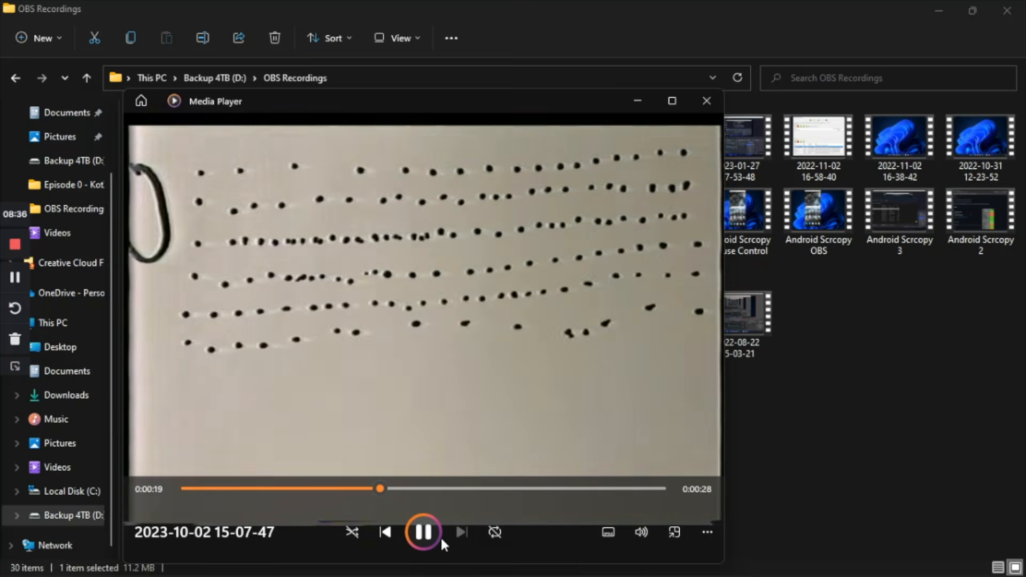
click(708, 532)
click(708, 532)
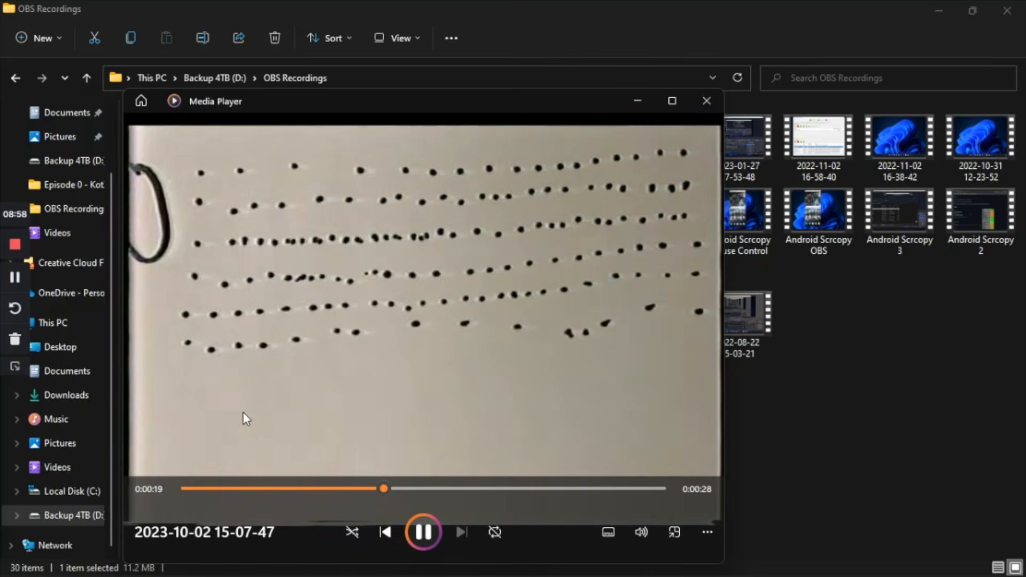
click(423, 533)
click(707, 533)
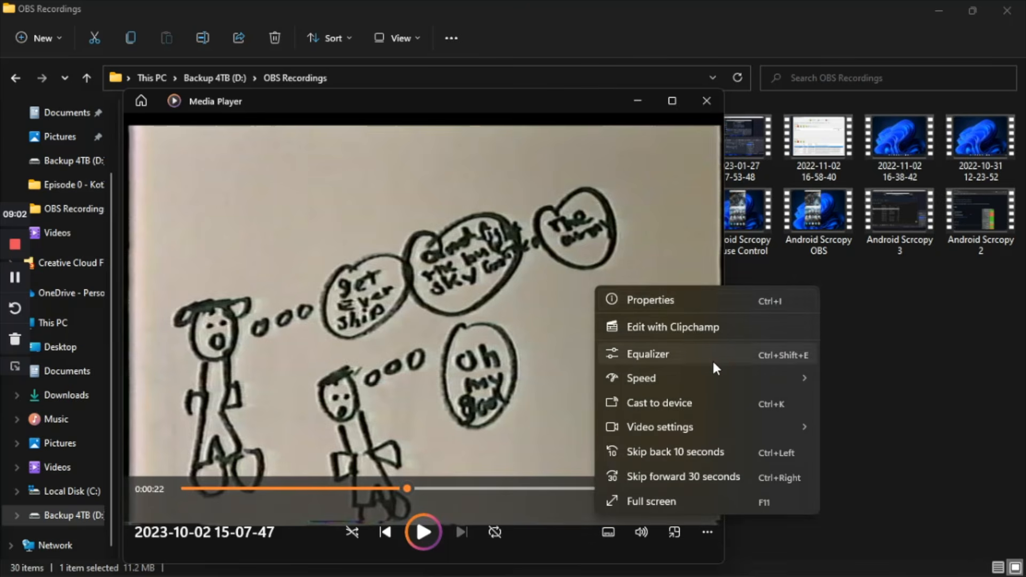
click(677, 294)
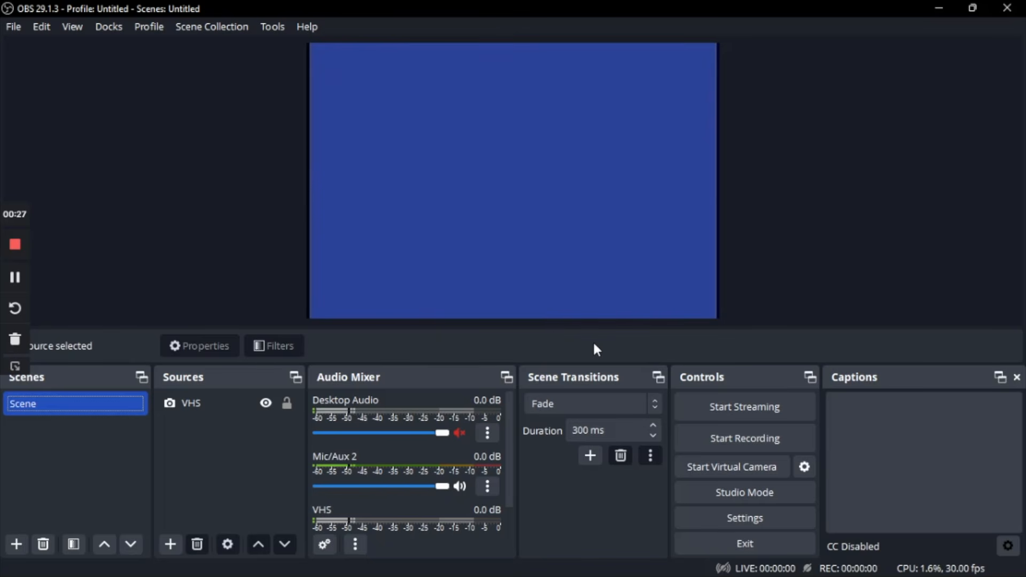
click(271, 402)
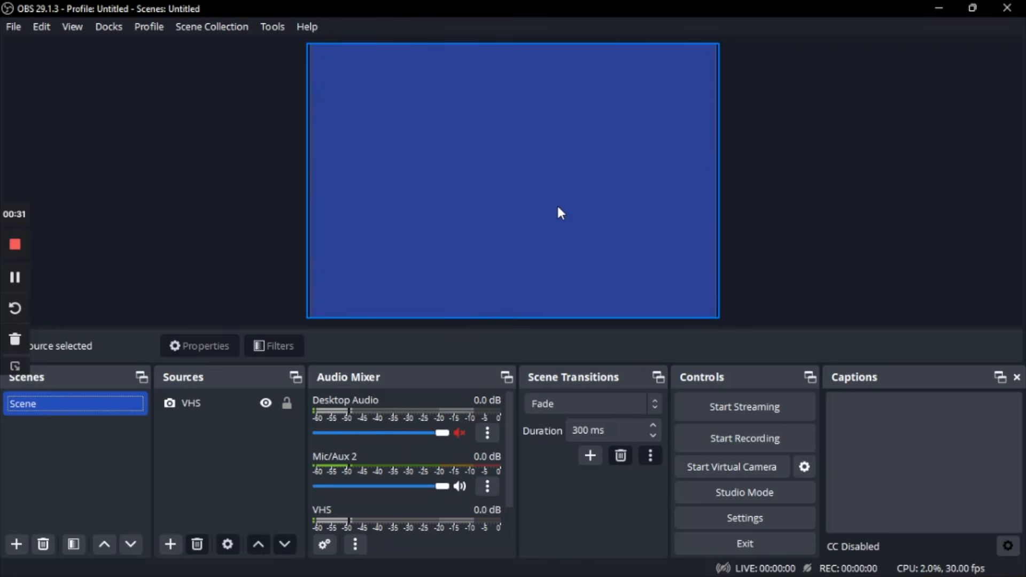
right_click(210, 407)
click(166, 432)
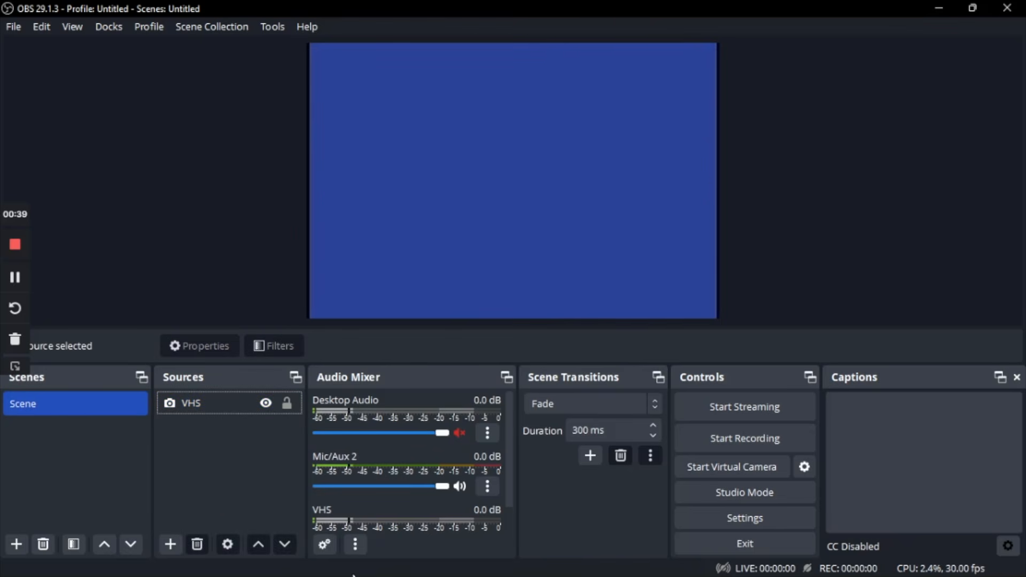
Step: Open the Windows camera privacy settings and check camera access for the system, its apps and desktop apps
mouse_move(356, 575)
key(super)
click(426, 66)
text(came)
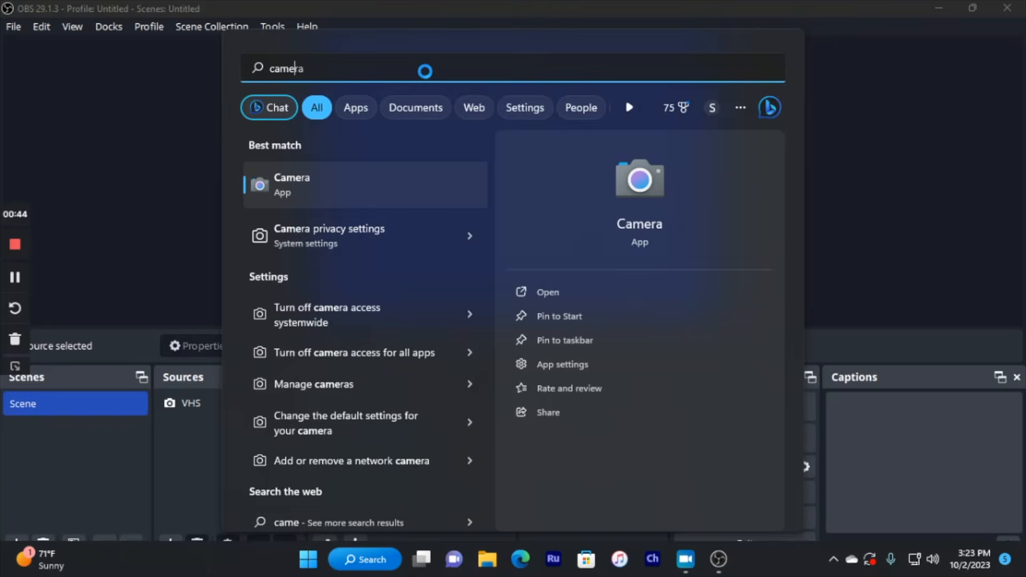
click(386, 235)
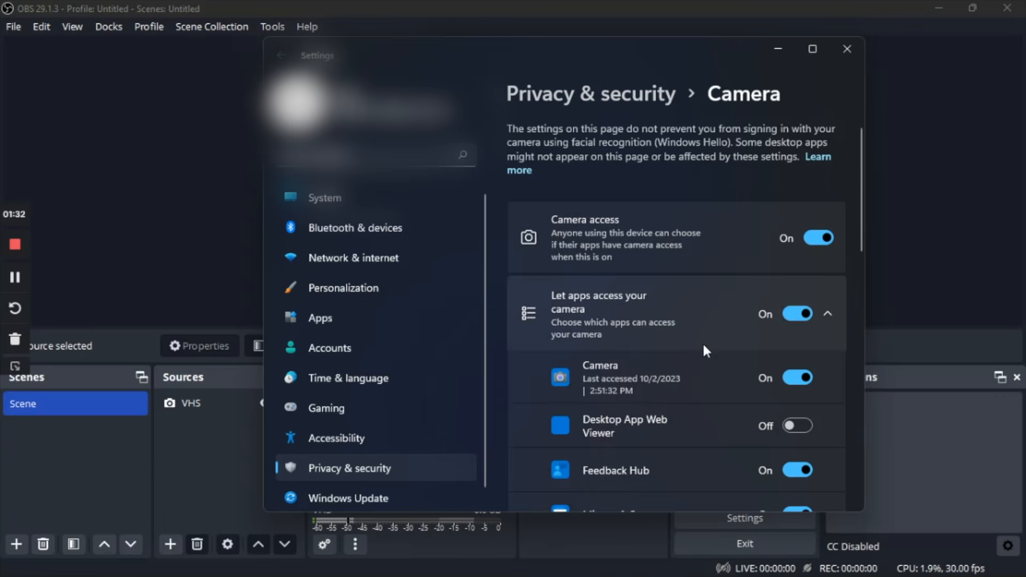
scroll(703, 341, down, 6)
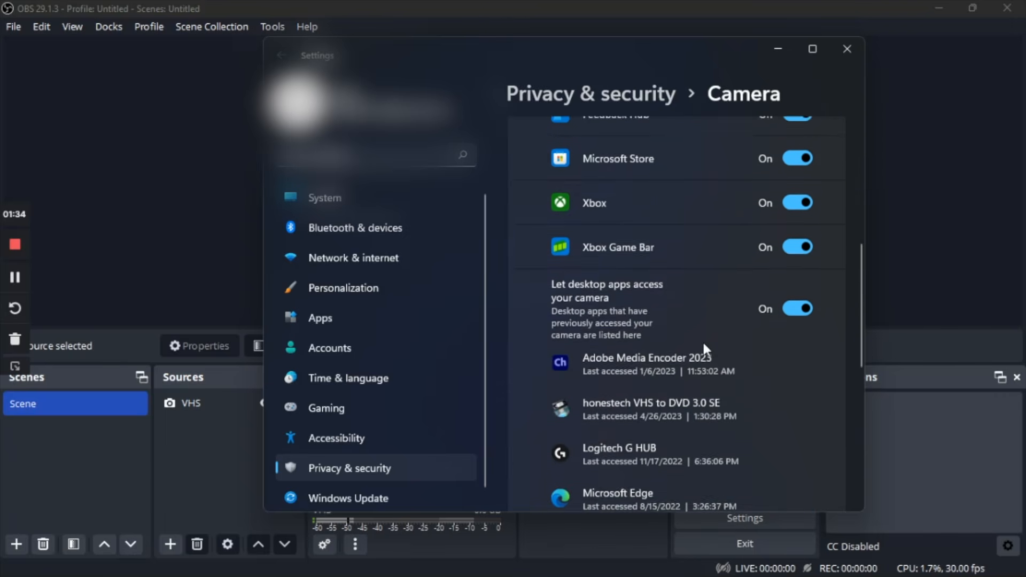
scroll(711, 348, down, 2)
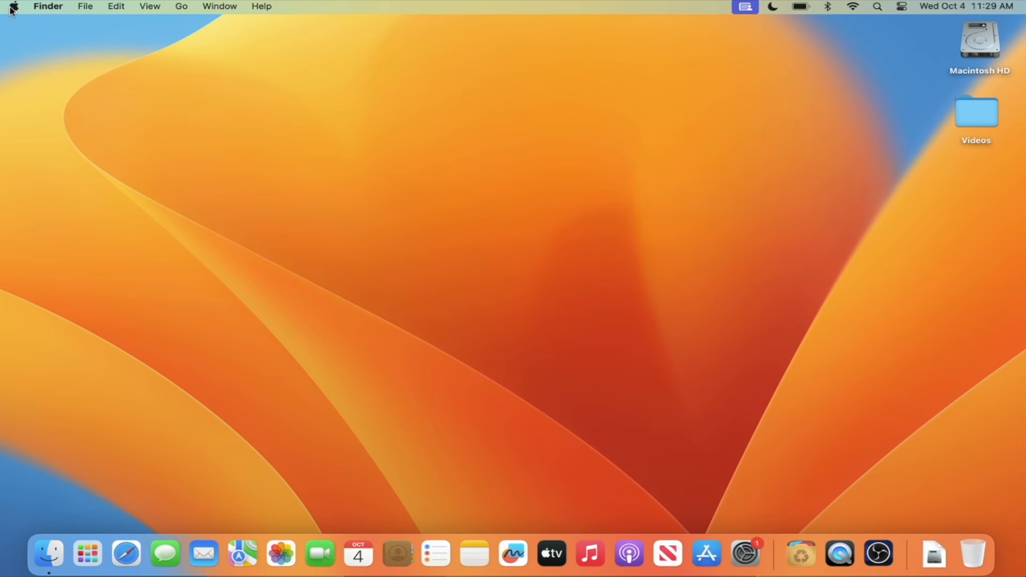
Step: On the Mac, open System Settings and check the Camera, Microphone and Accessibility permissions under Privacy & Security
click(12, 8)
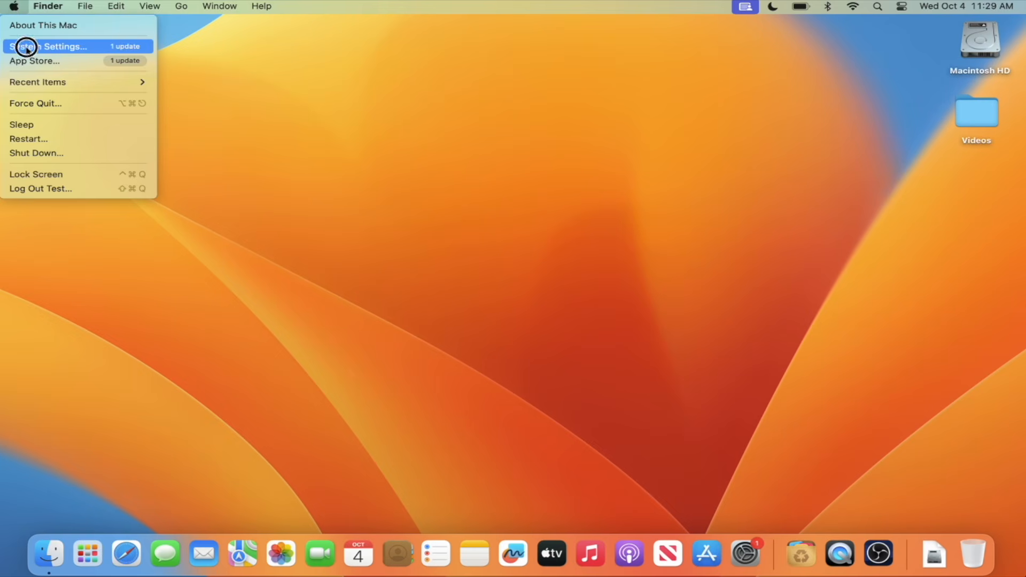
click(26, 47)
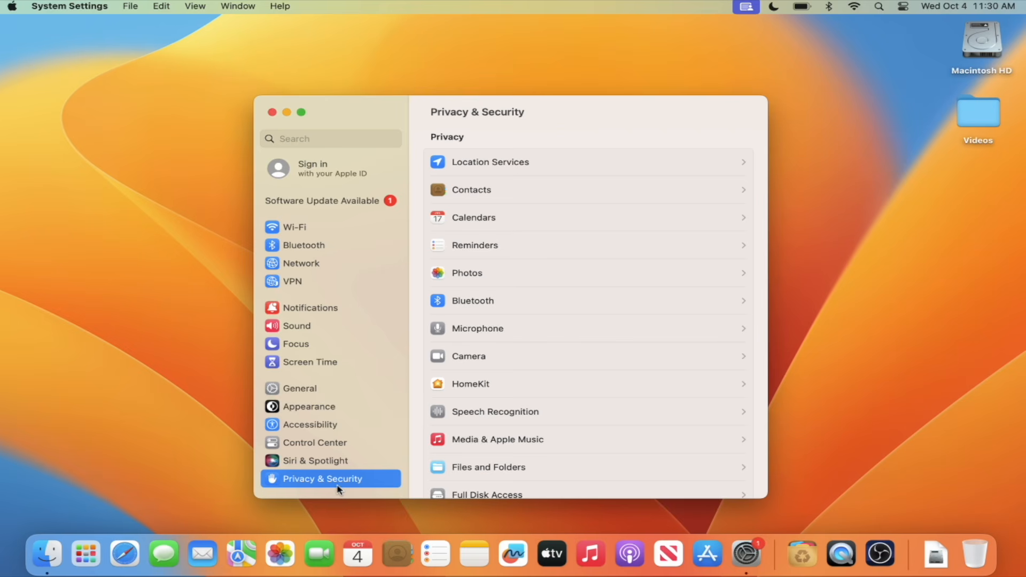
click(448, 360)
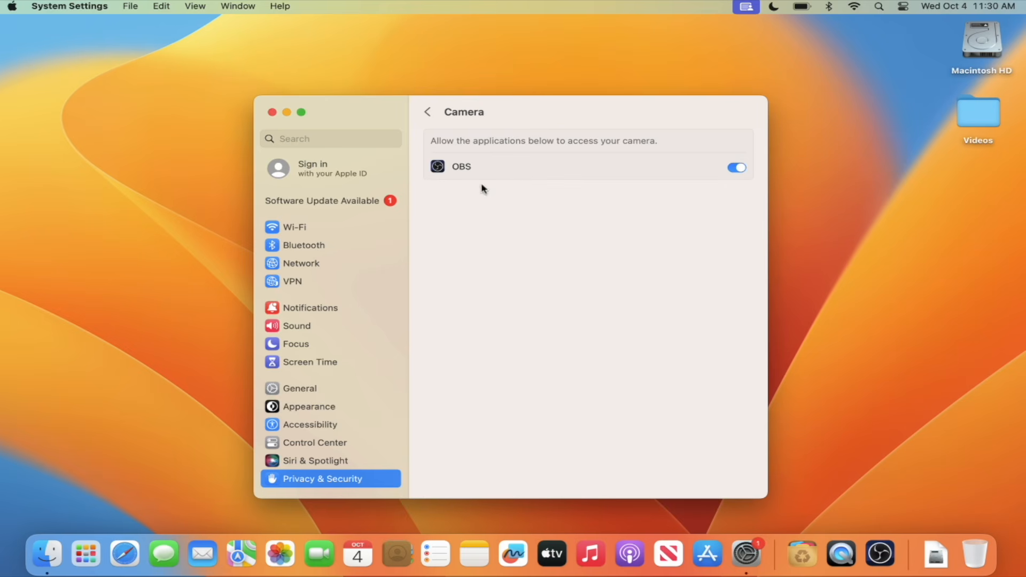
click(427, 112)
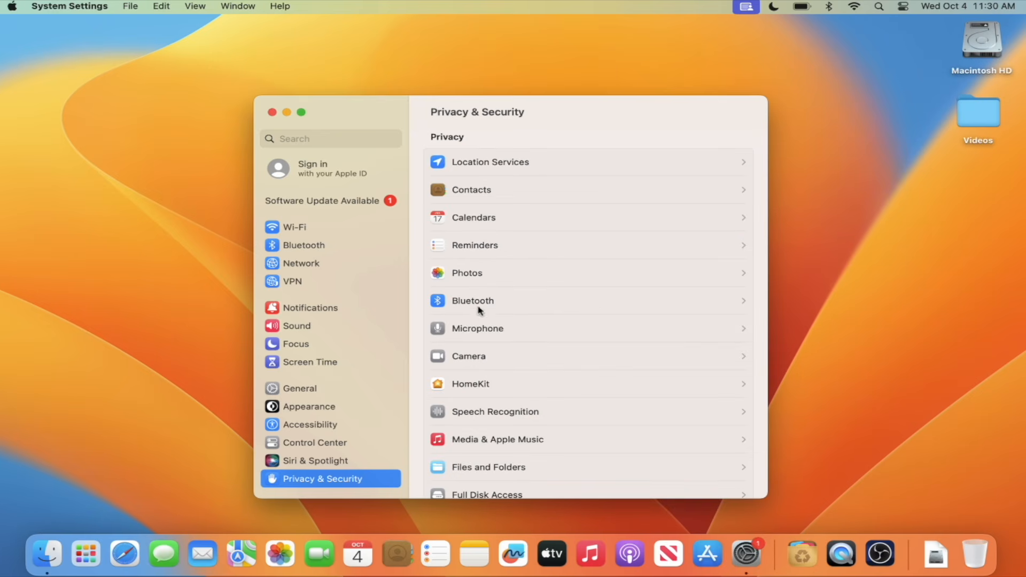
click(480, 329)
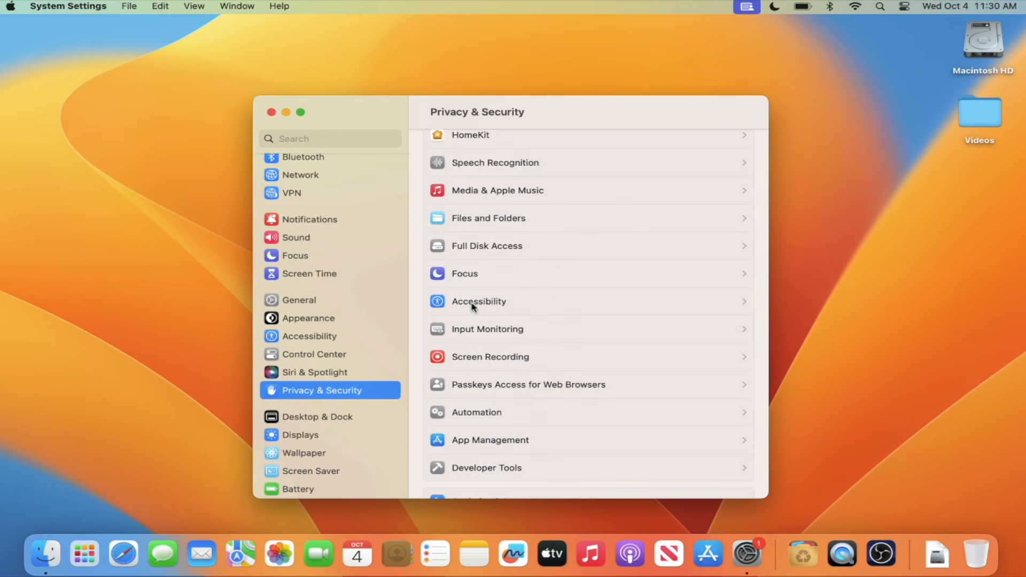
click(472, 305)
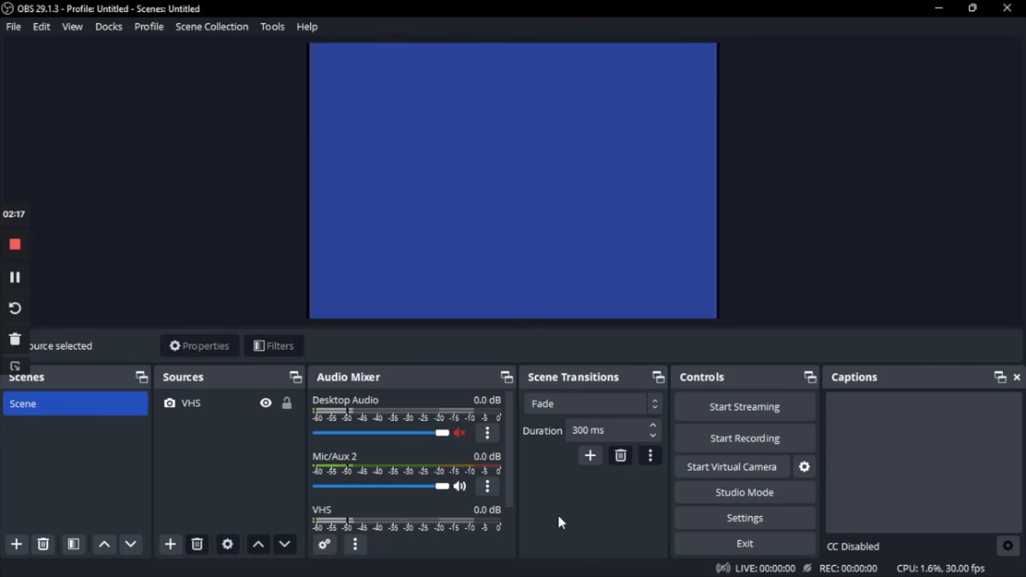
Step: Back in OBS on Windows, open the advanced audio properties from the Mic/Aux 2 source
click(486, 488)
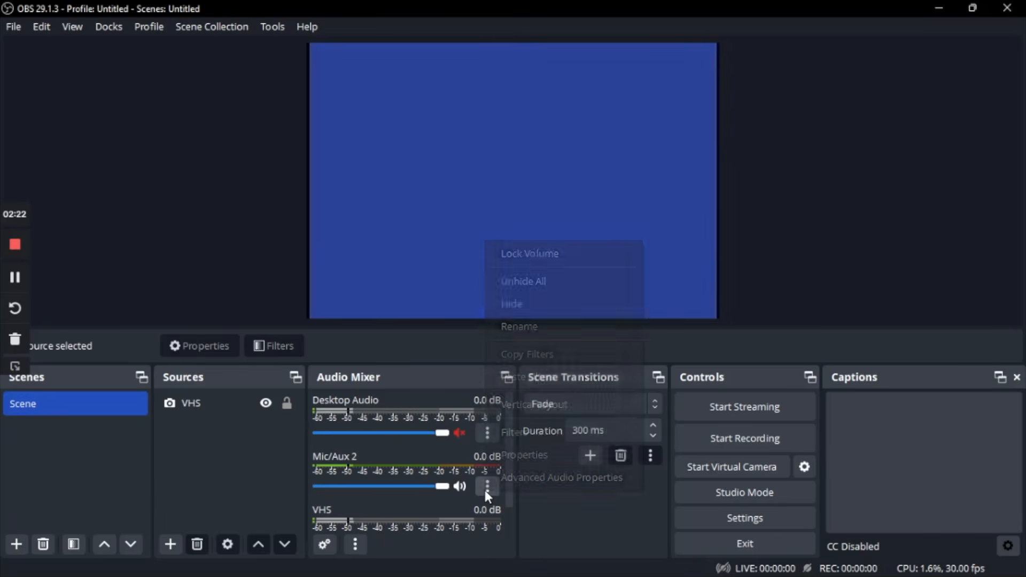
click(511, 479)
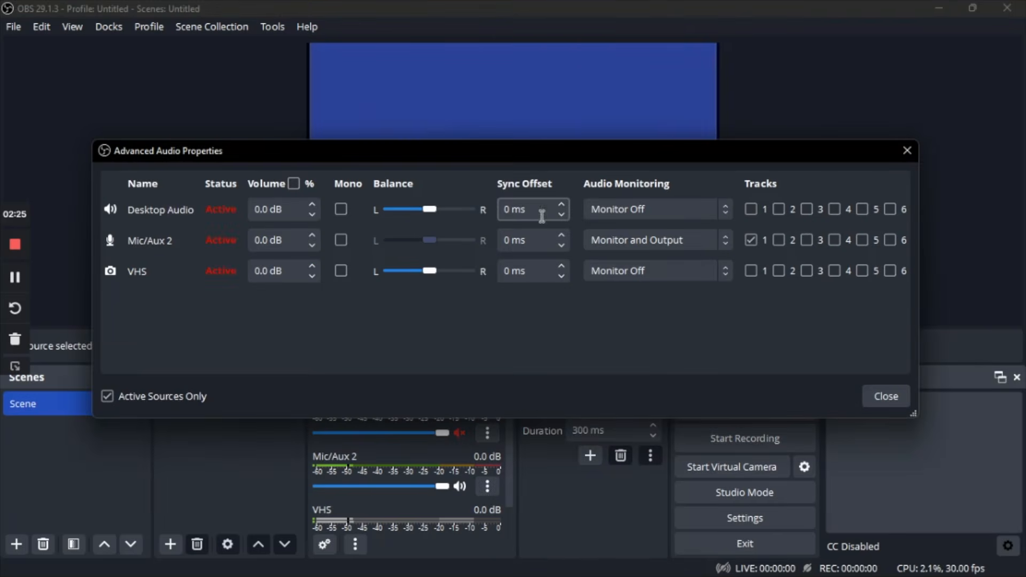